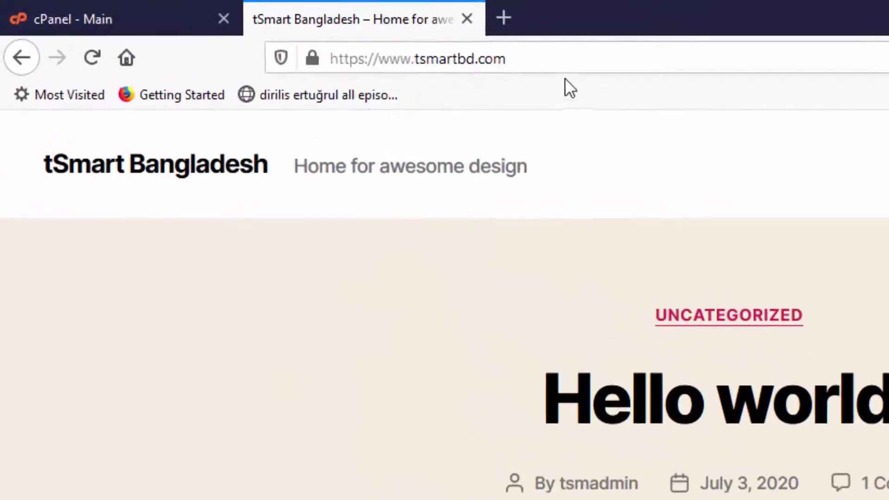
- Open the wp-login.php page of tsmartbd.com and log in to the WordPress admin with the prefilled credentials
click(606, 61)
text(/w)
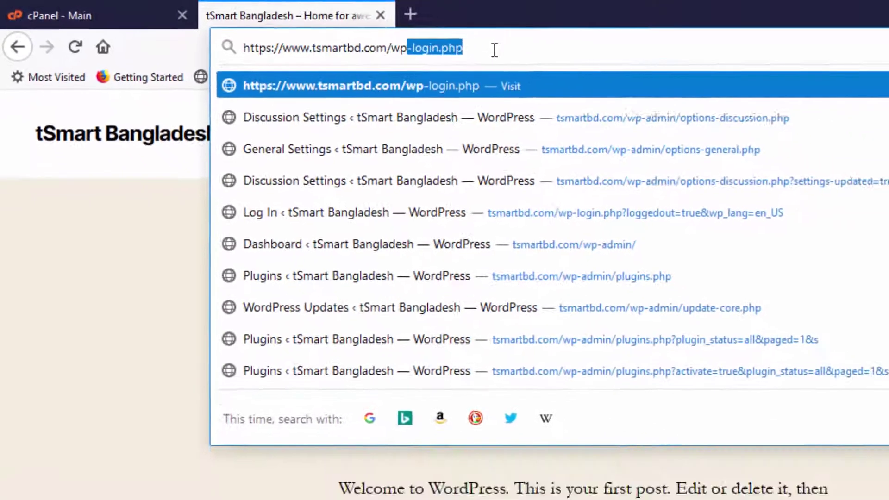
key(Return)
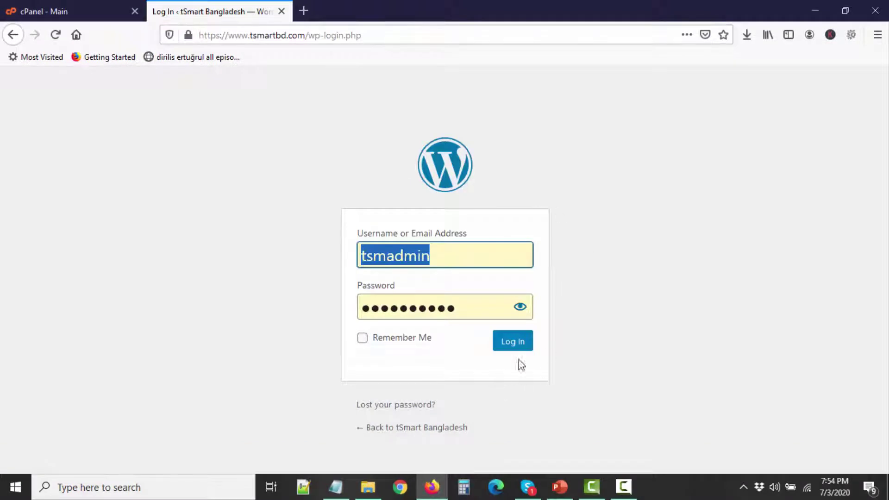
click(528, 348)
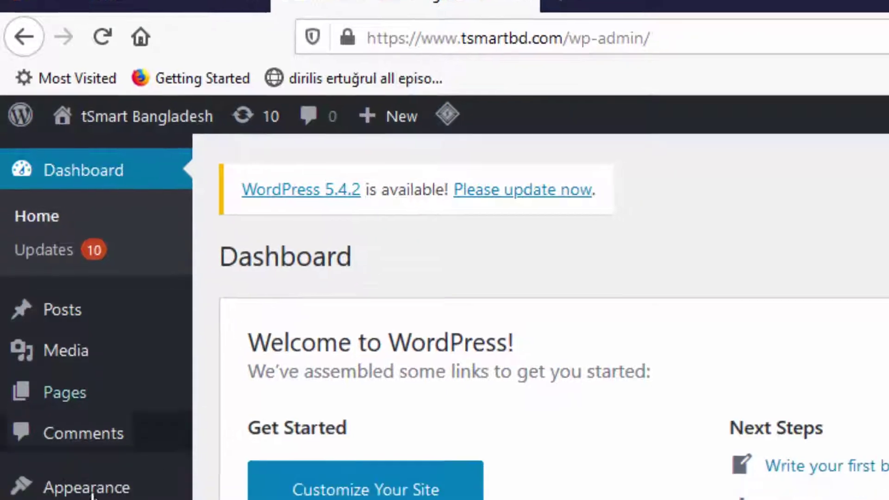
- Review the installed plugins list for plugins with a new version available
mouse_move(87, 499)
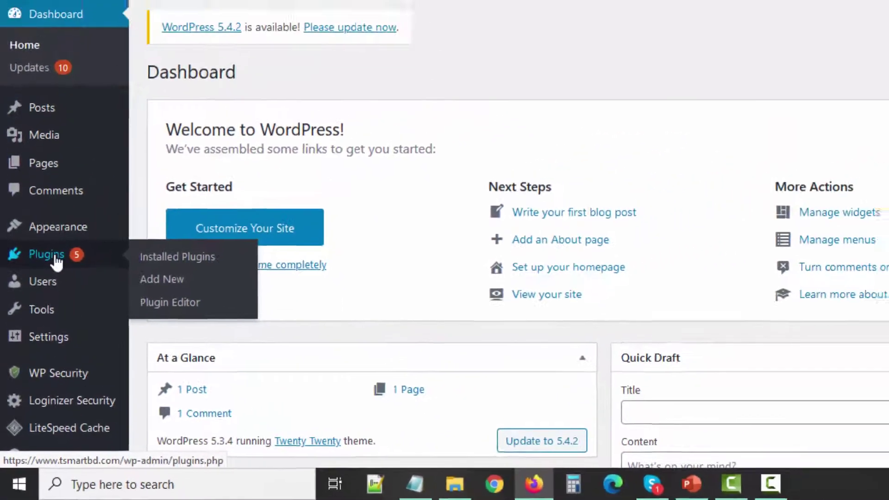
click(73, 348)
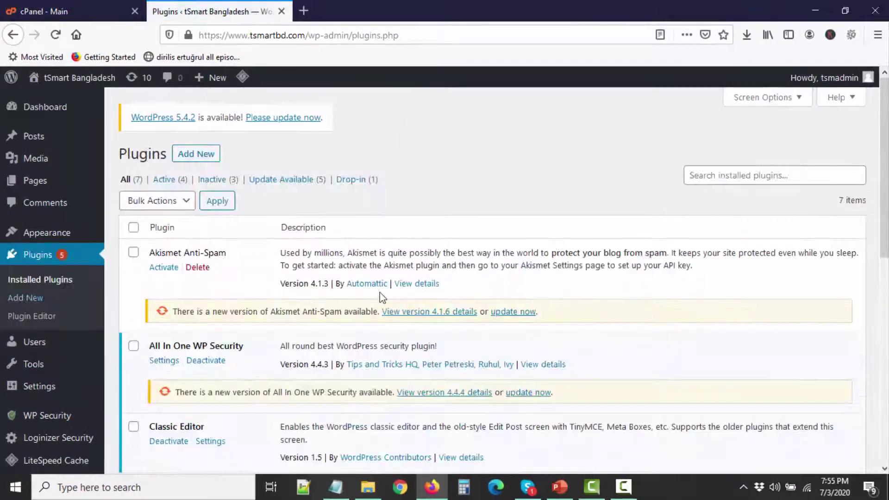
scroll(259, 204, down, 3)
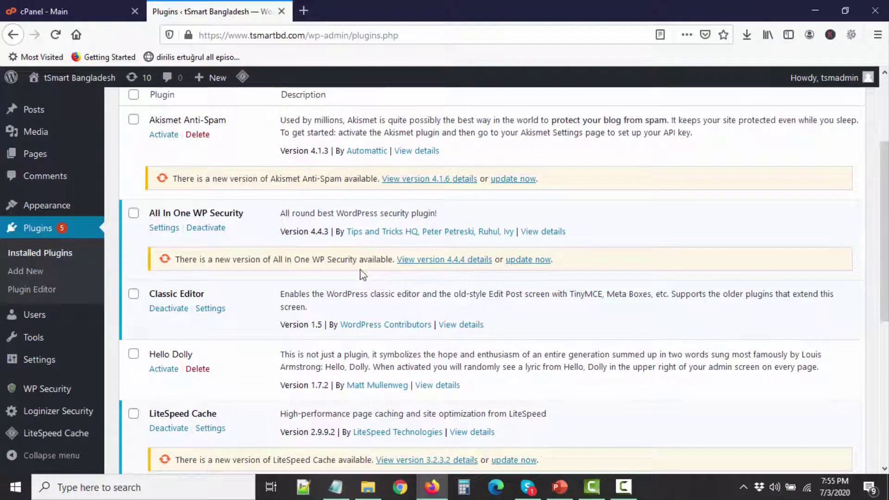
scroll(356, 195, down, 6)
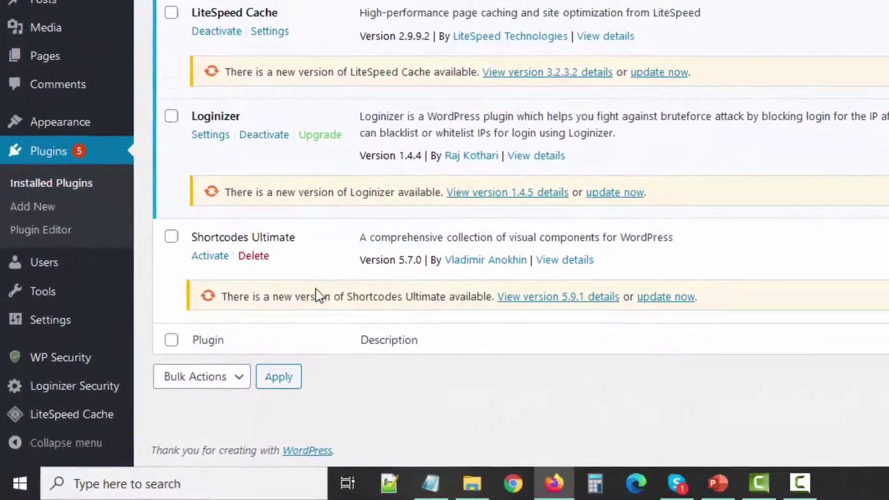
- Review the installed themes for themes with a new version available
mouse_move(73, 208)
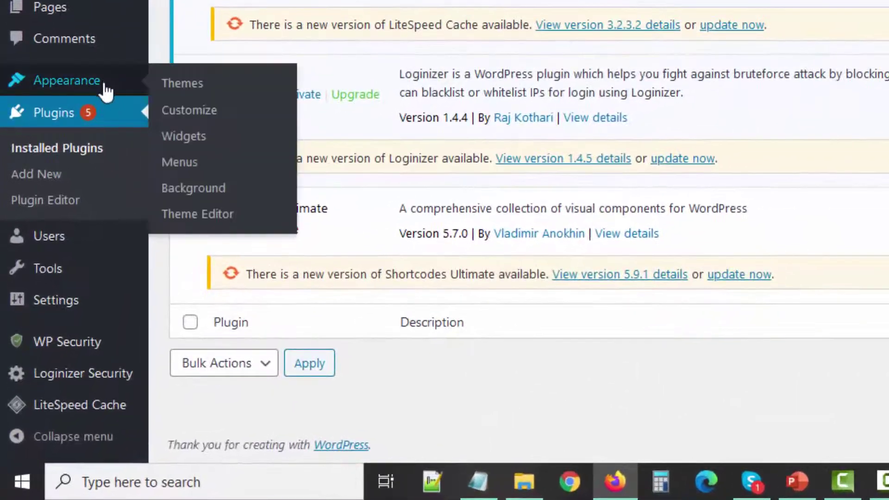
click(184, 87)
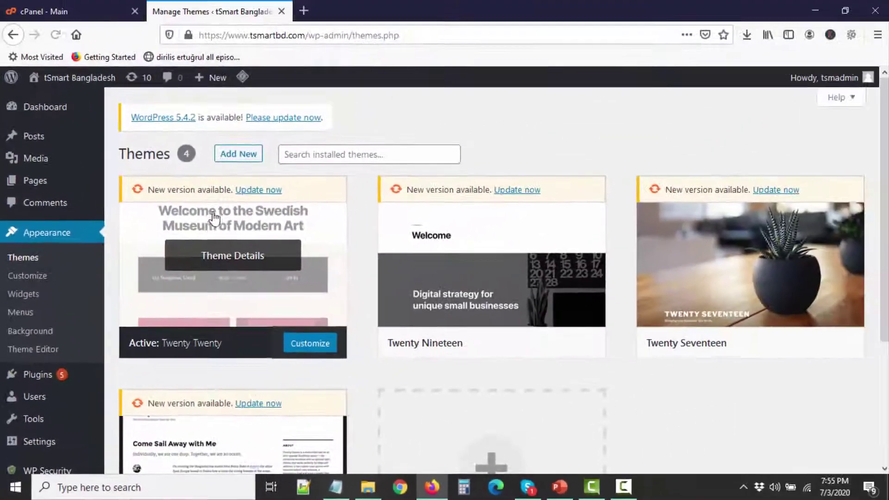
scroll(232, 329, down, 5)
scroll(262, 332, up, 5)
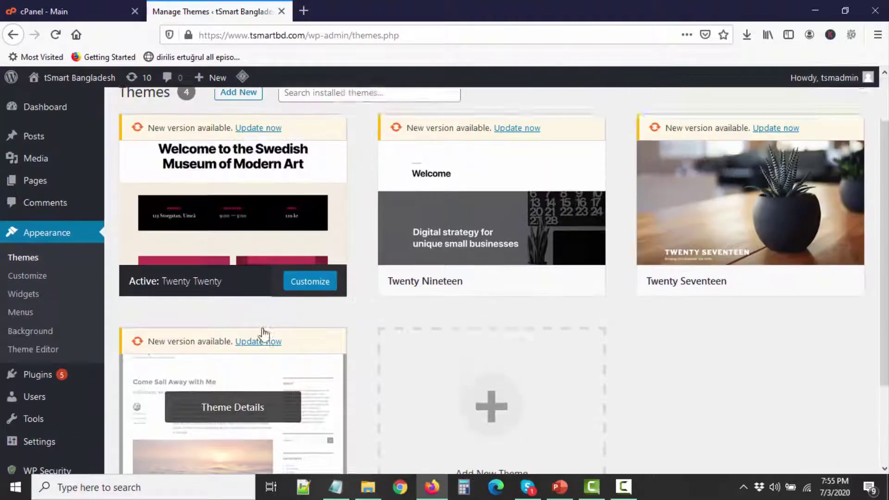
- Examine the WordPress Updates page for pending core, plugin and theme updates
mouse_move(40, 114)
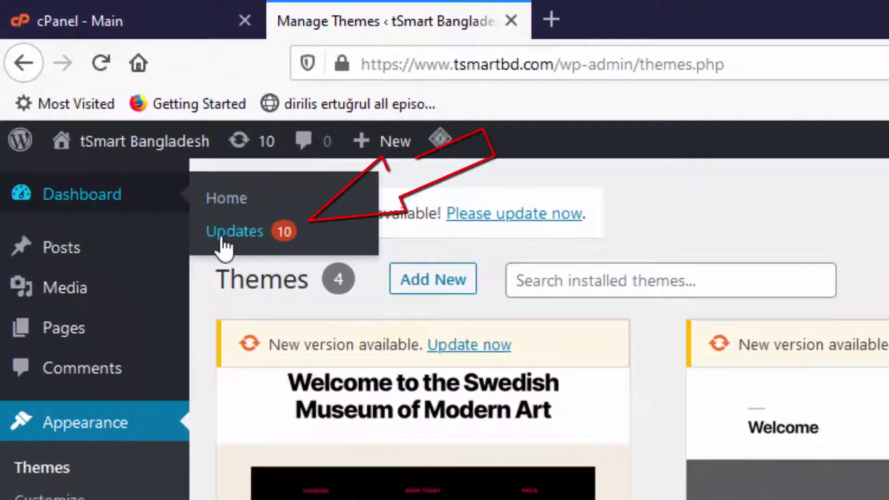
click(224, 245)
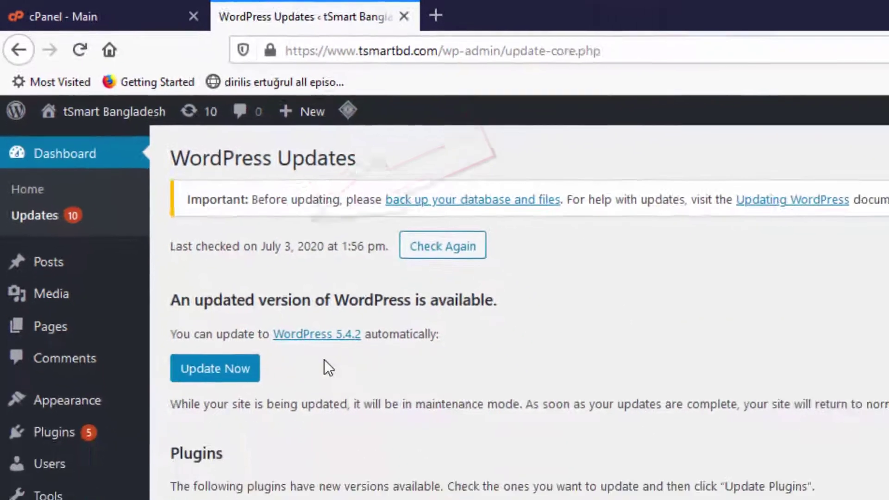
scroll(347, 441, down, 1)
scroll(196, 248, down, 1)
scroll(227, 358, down, 4)
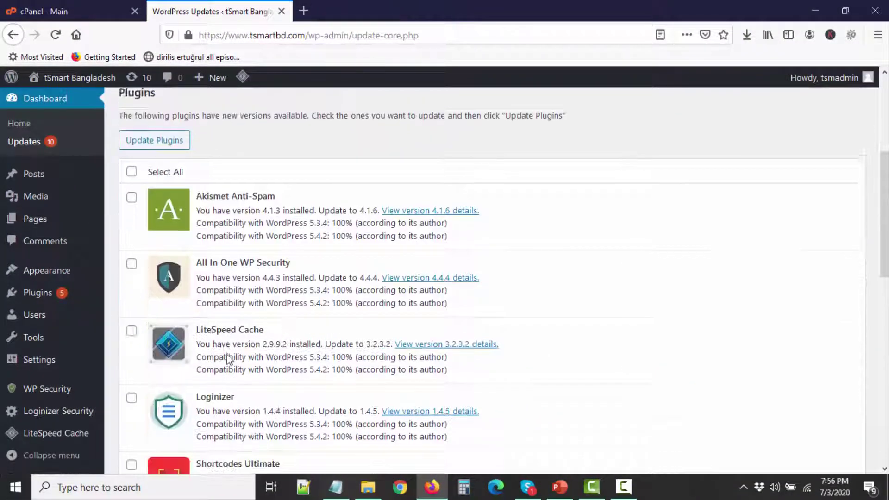
scroll(228, 359, down, 1)
scroll(202, 306, down, 10)
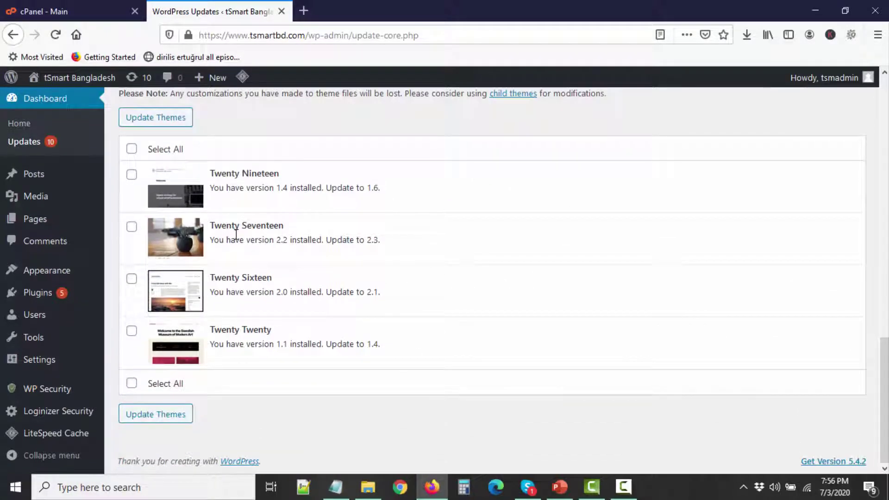
- Update the WordPress core to version 5.4.2 from the WordPress Updates page
click(32, 143)
scroll(164, 198, up, 3)
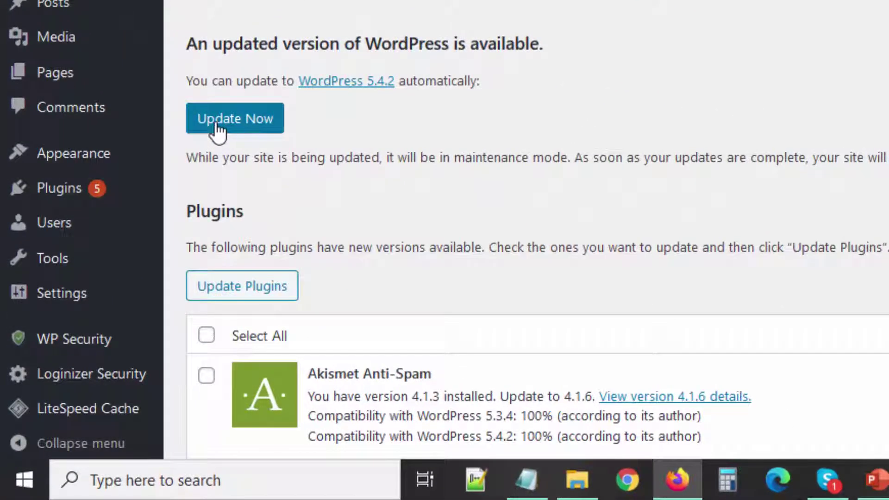
click(215, 124)
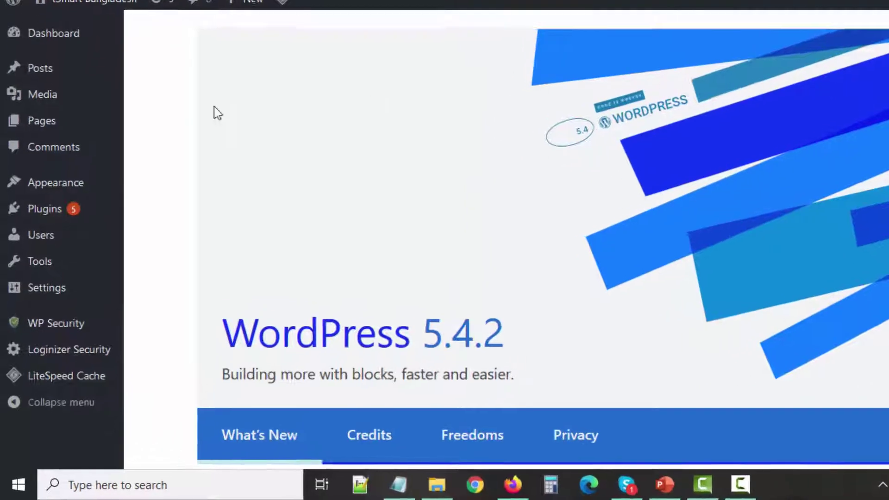
- Open the list of installed plugins
mouse_move(39, 261)
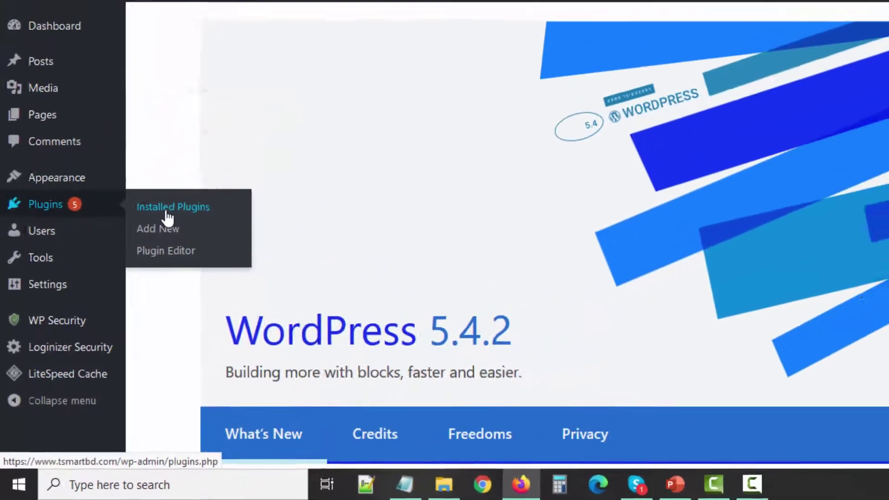
click(207, 150)
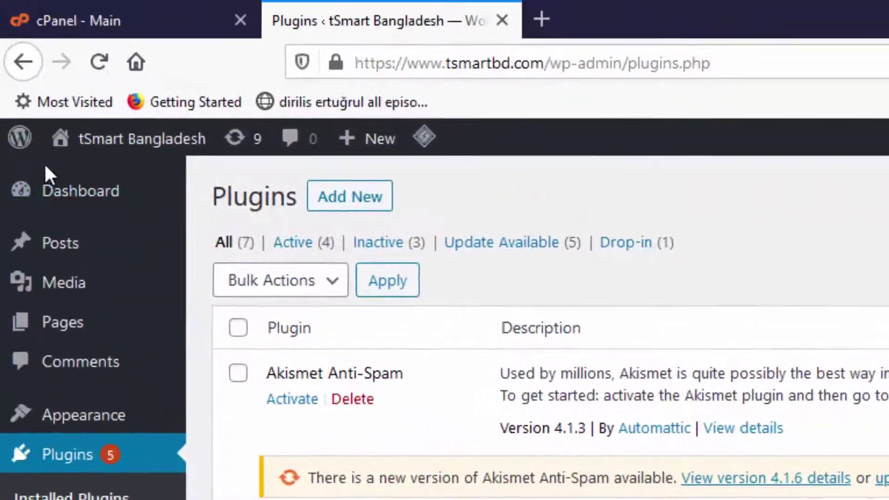
- Try selecting all outdated plugins on the WordPress Updates page in a new tab, closing it without updating
mouse_move(53, 198)
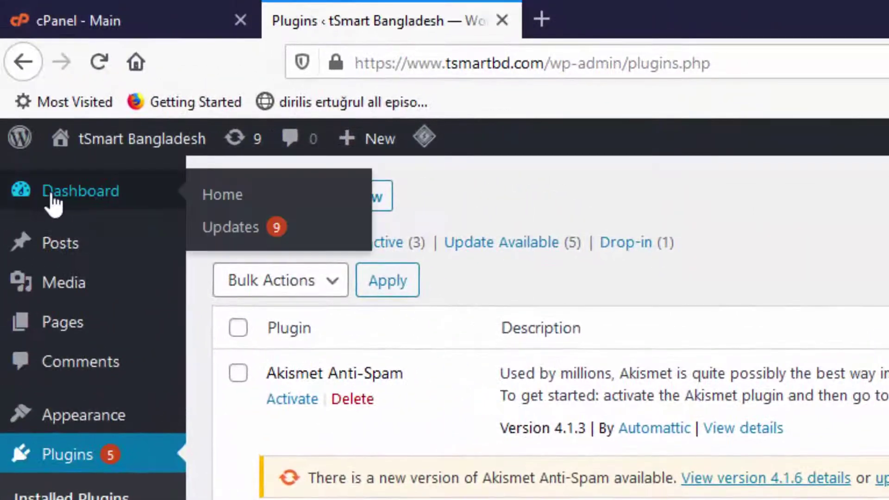
right_click(227, 230)
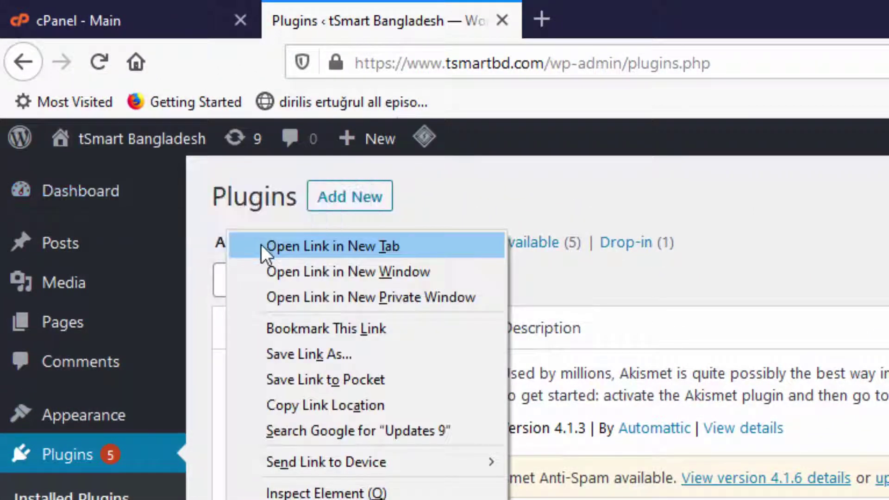
click(262, 246)
click(616, 21)
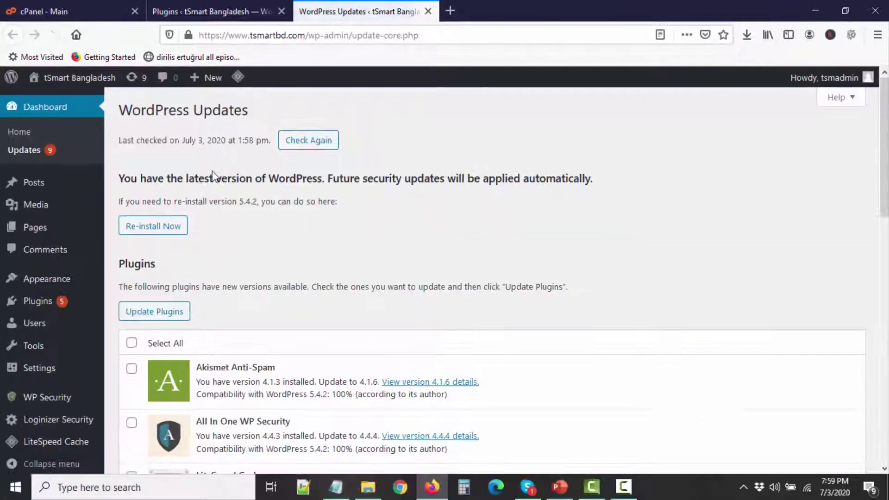
scroll(354, 275, down, 4)
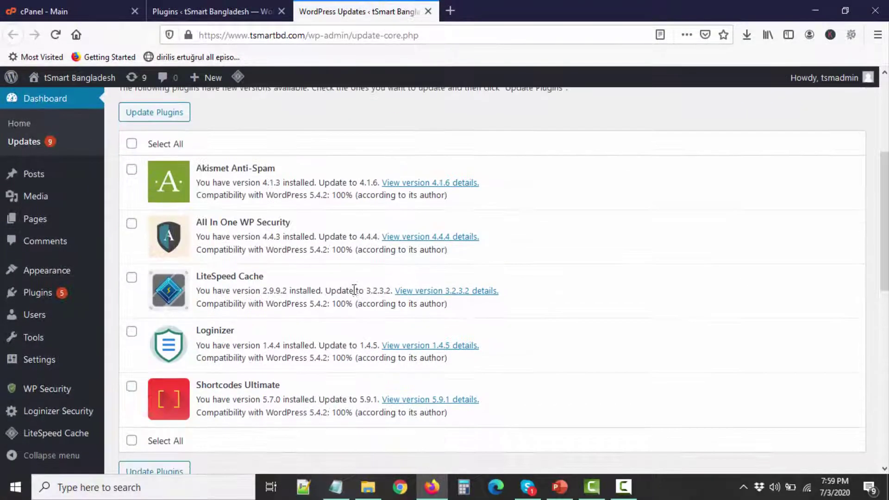
click(132, 144)
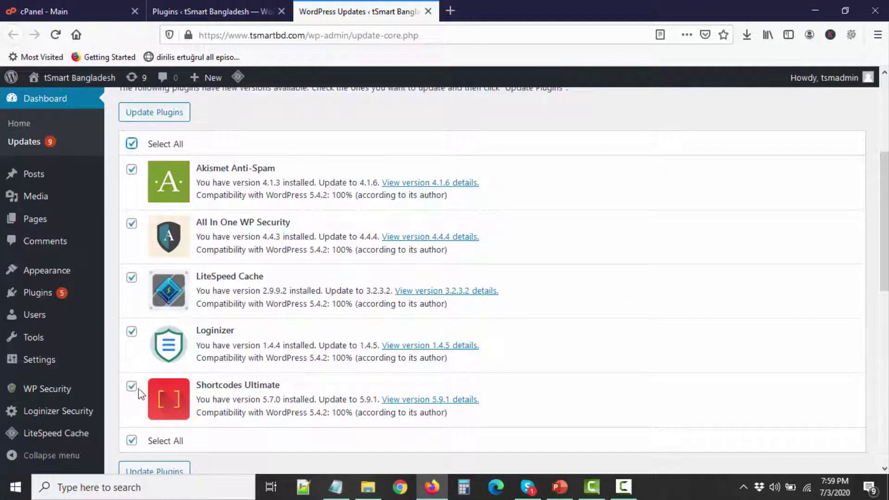
scroll(144, 444, down, 3)
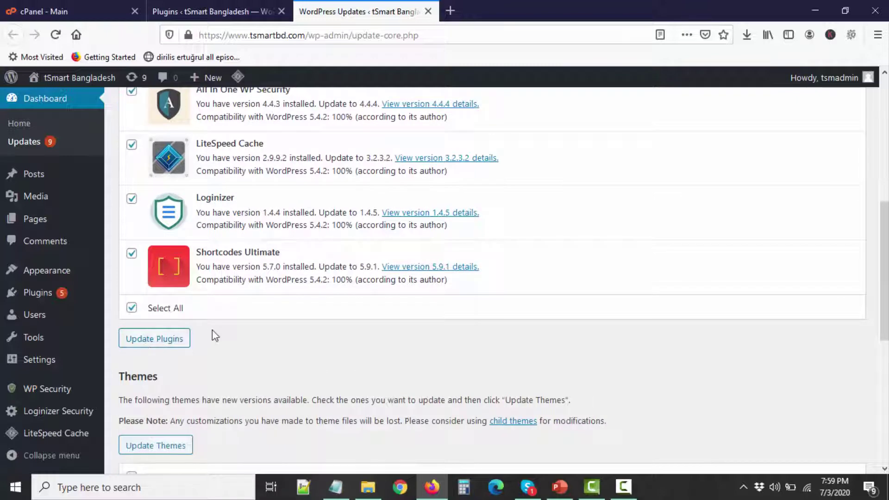
scroll(219, 328, up, 4)
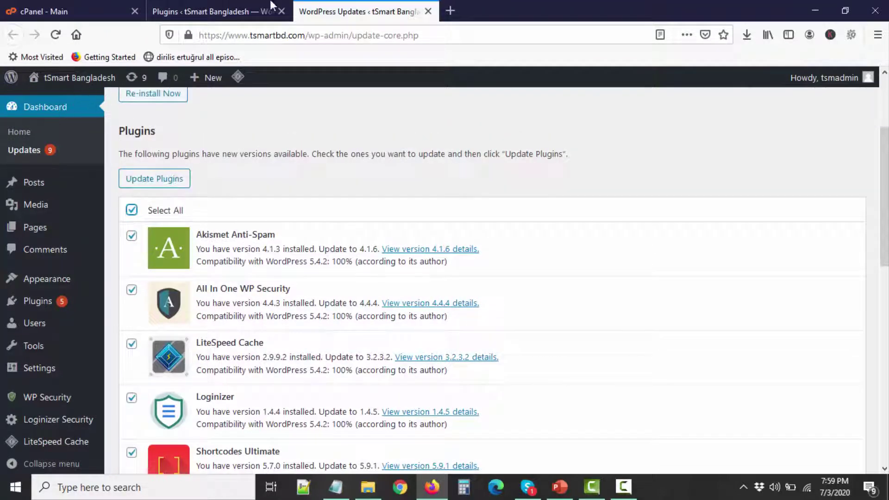
click(429, 11)
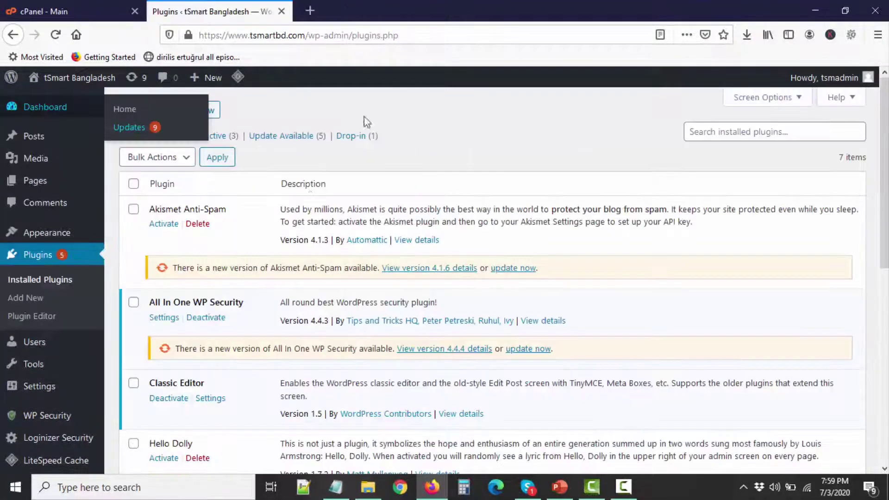
- Update Akismet Anti-Spam, All In One WP Security, LiteSpeed Cache, Loginizer and Shortcodes Ultimate individually from the installed plugins list
click(517, 269)
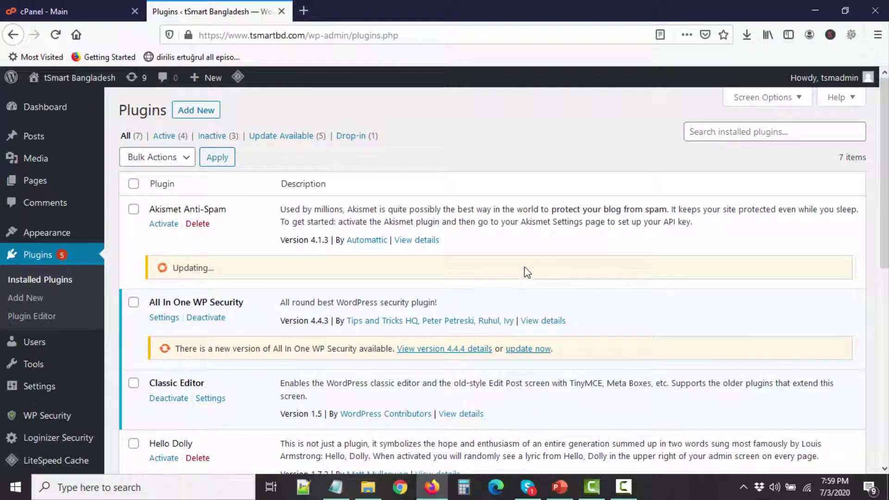
scroll(526, 278, down, 2)
click(528, 282)
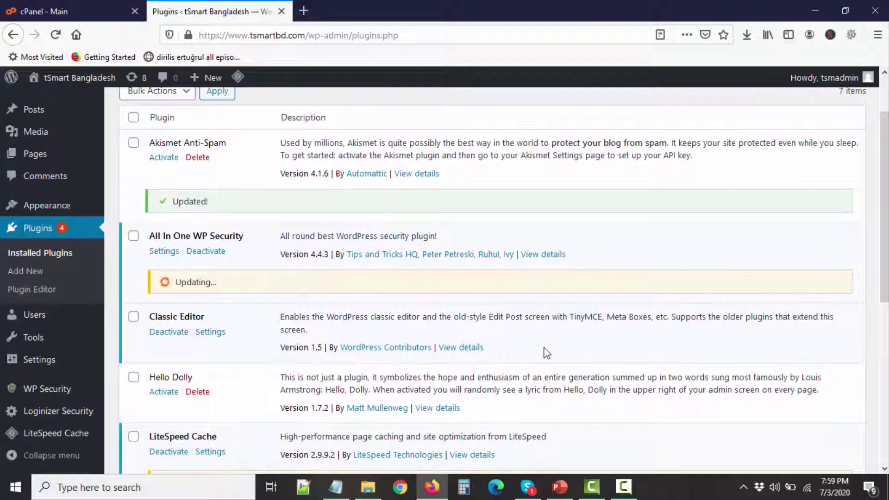
scroll(546, 352, down, 4)
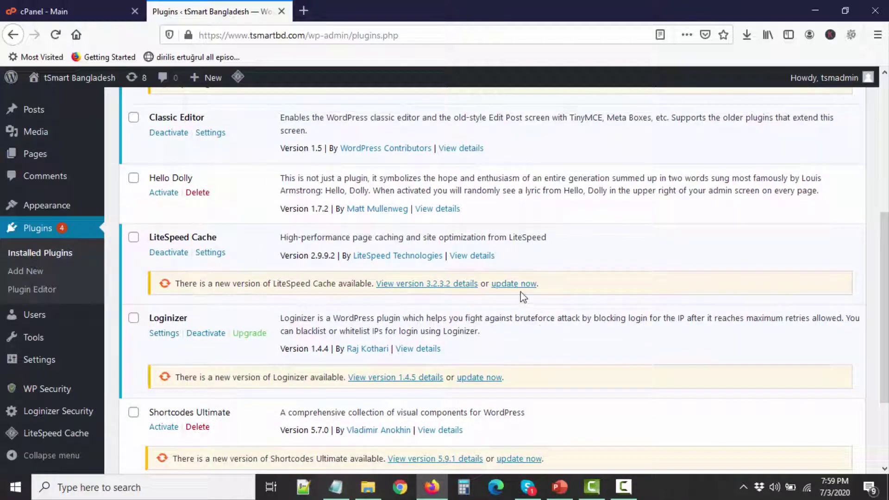
click(518, 284)
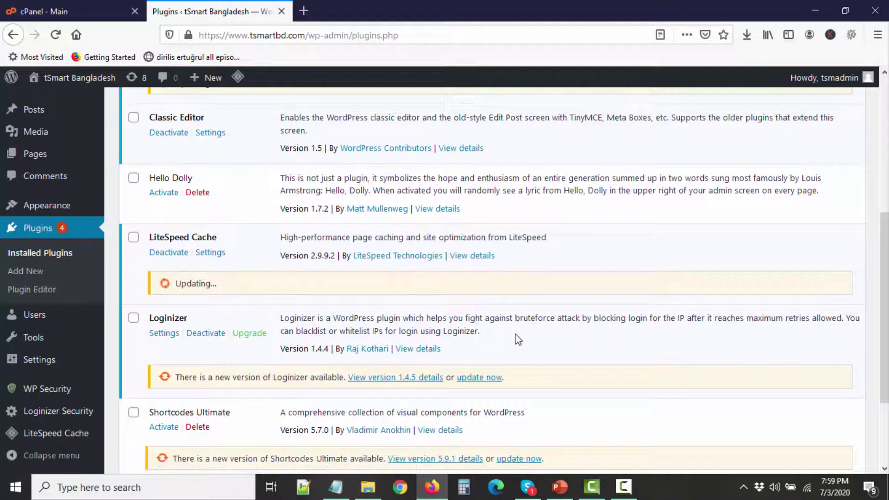
click(484, 386)
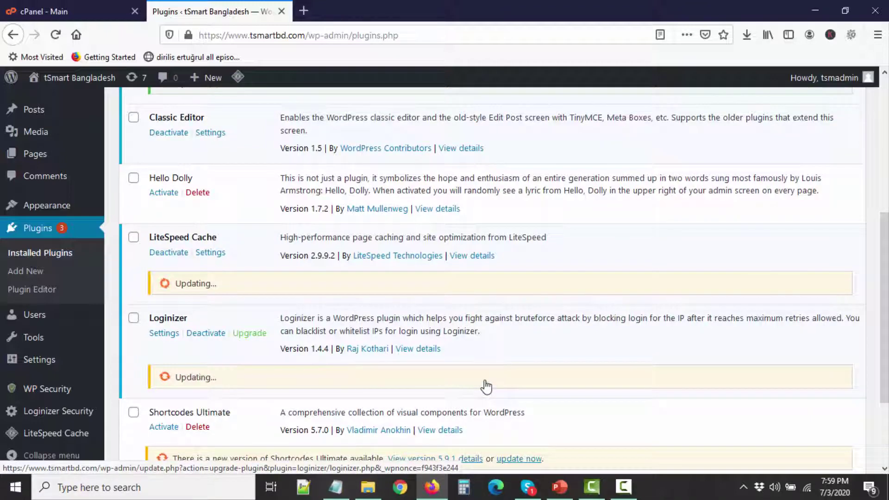
scroll(488, 377, down, 5)
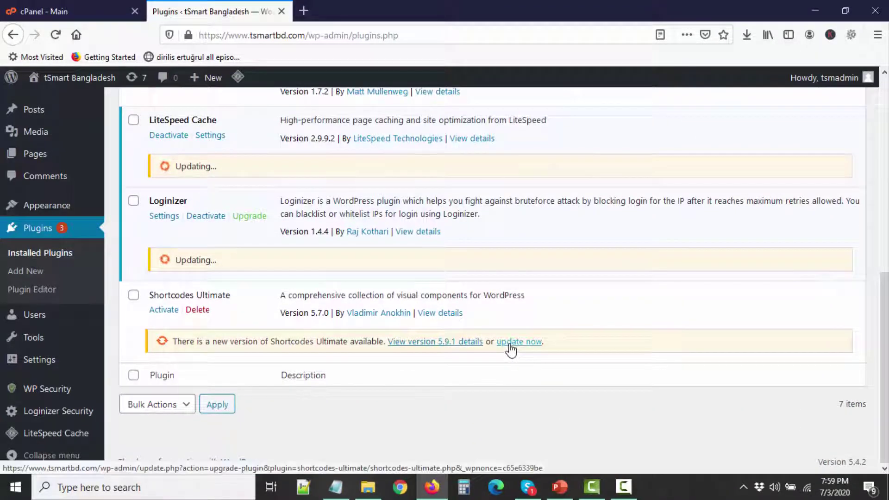
click(510, 344)
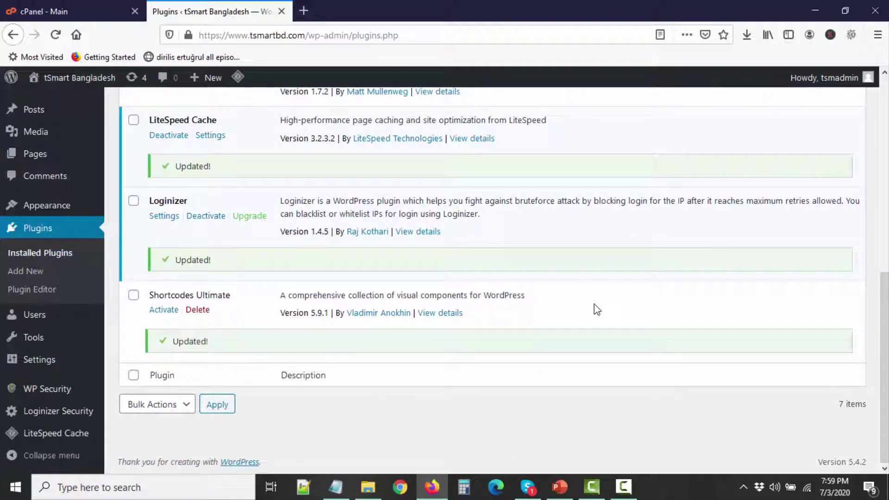
- Open the Themes page of the site to manage the installed themes
scroll(591, 306, up, 10)
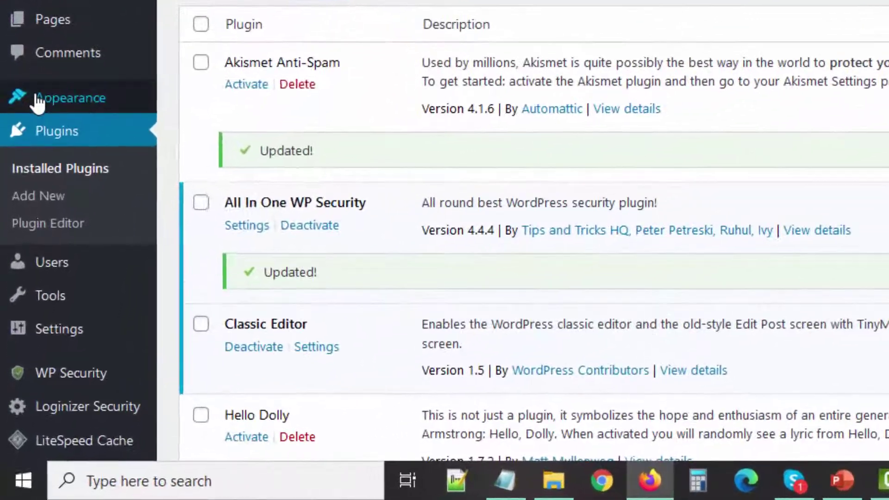
mouse_move(70, 228)
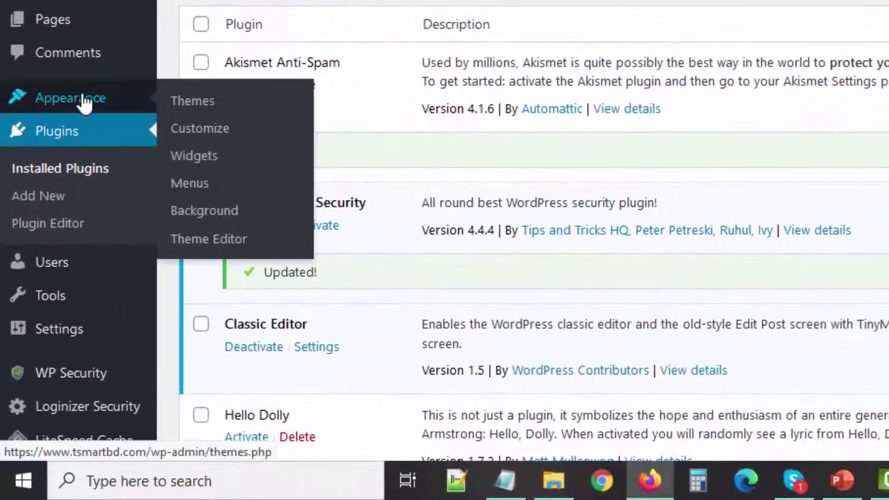
click(213, 104)
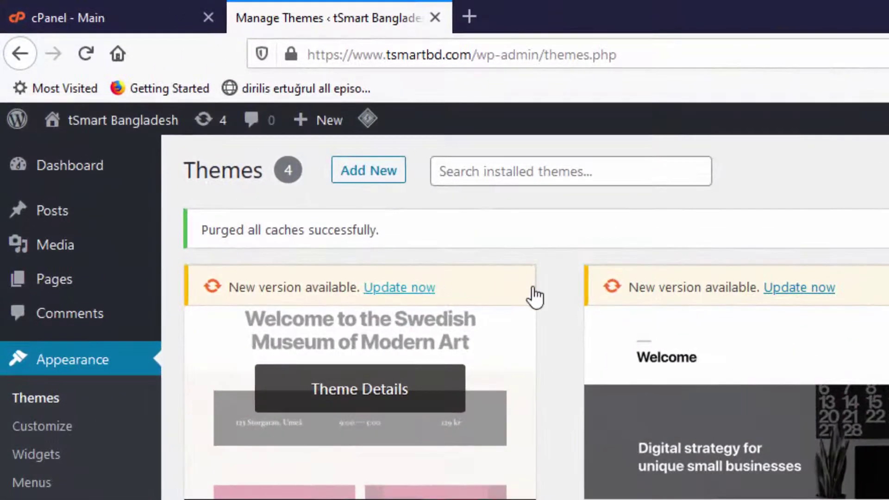
- Update the Twenty Twenty, Twenty Nineteen, Twenty Seventeen and Twenty Sixteen themes individually on the Themes page
scroll(392, 371, down, 3)
scroll(392, 370, up, 3)
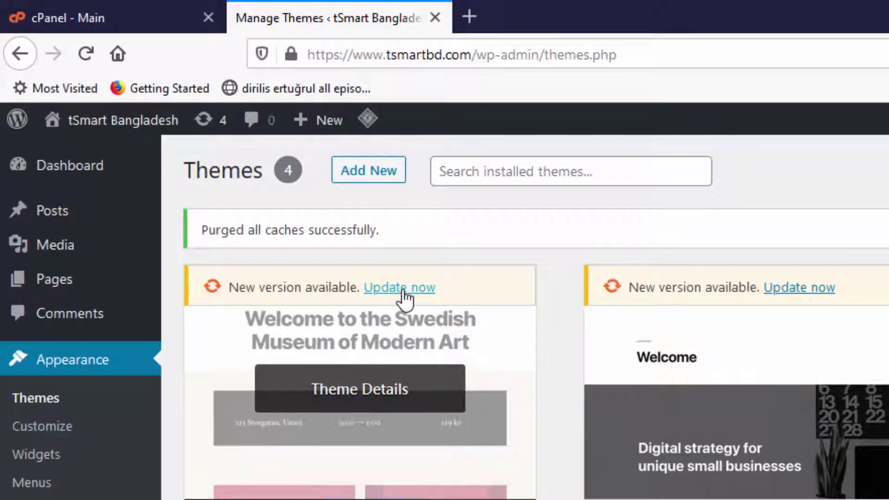
click(402, 291)
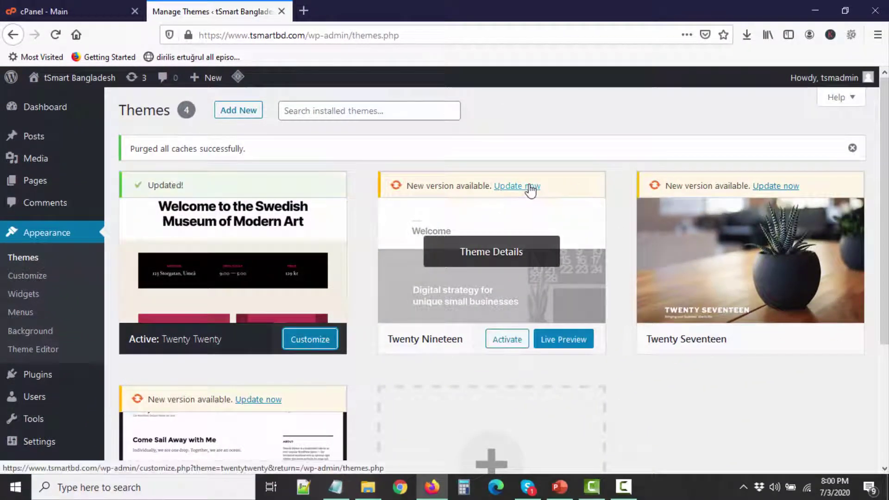
click(531, 187)
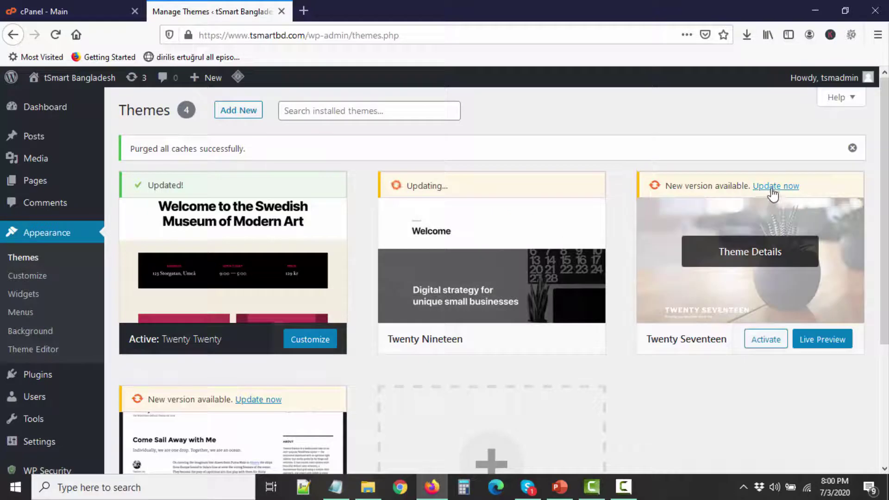
click(775, 188)
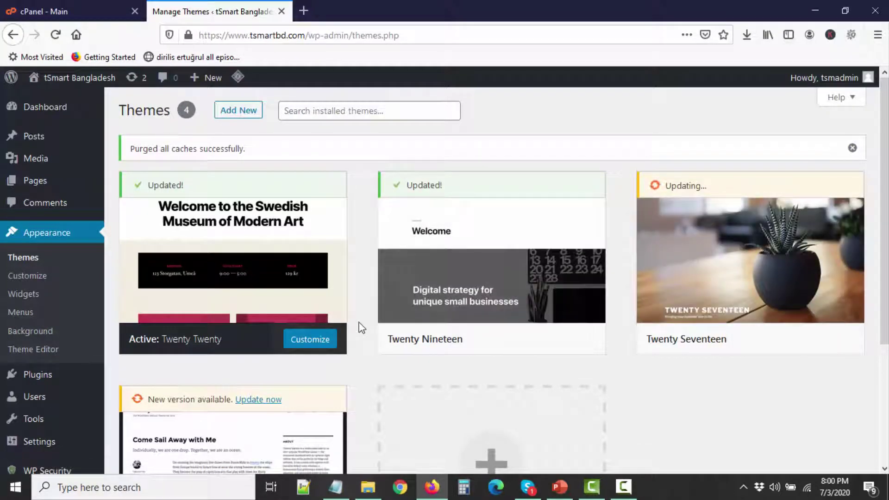
scroll(359, 328, down, 3)
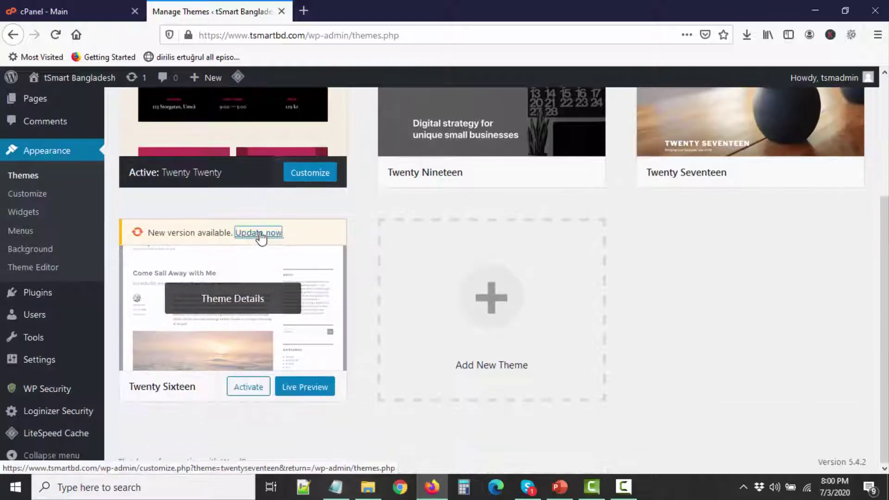
click(258, 233)
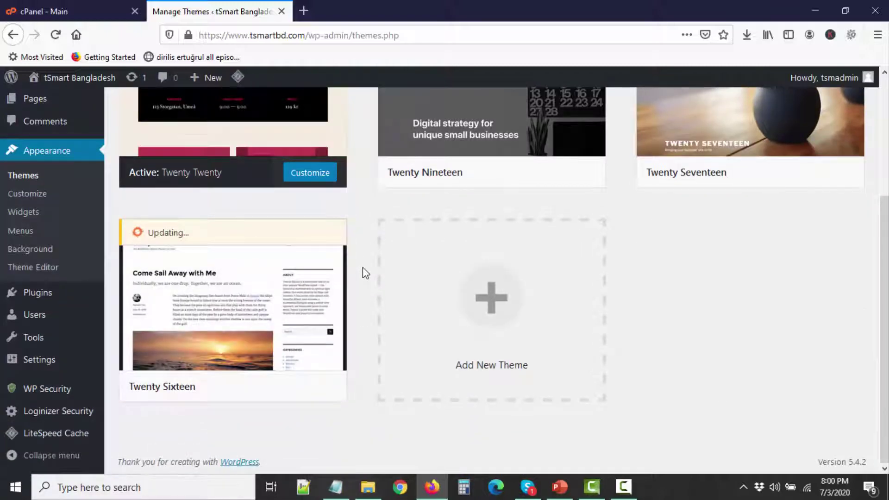
scroll(363, 273, up, 4)
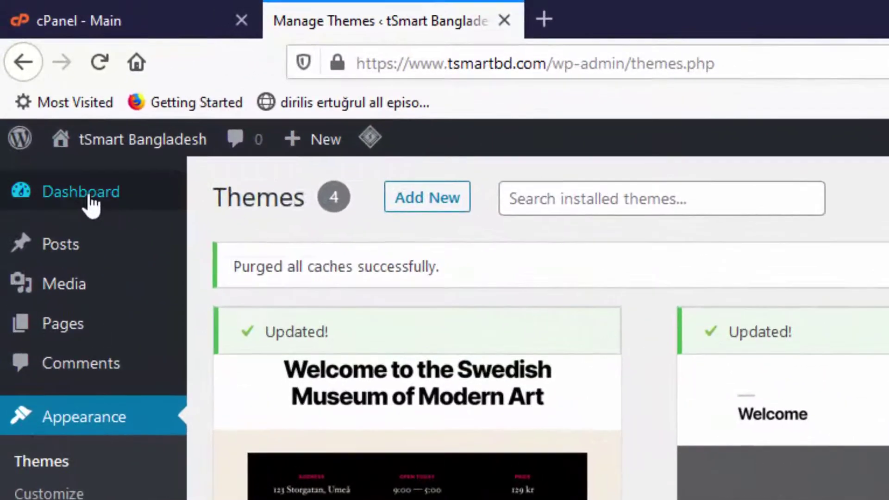
- Return to the list of installed plugins from the dashboard
mouse_move(70, 158)
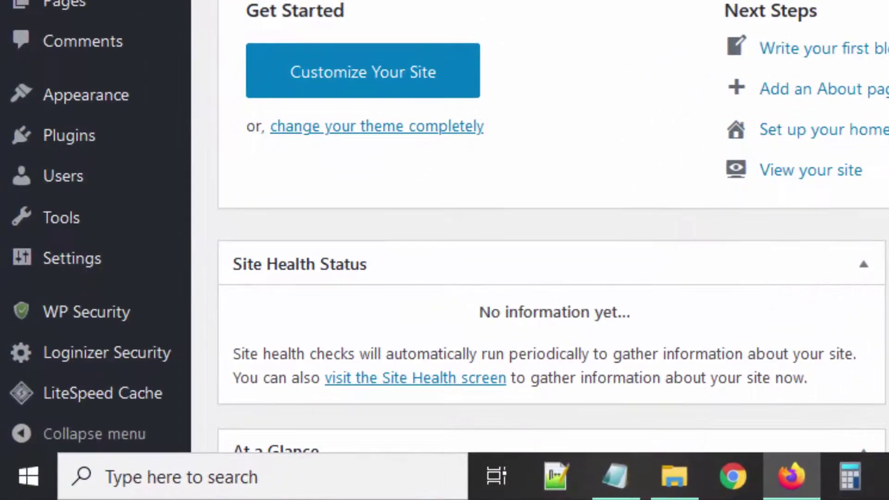
mouse_move(61, 144)
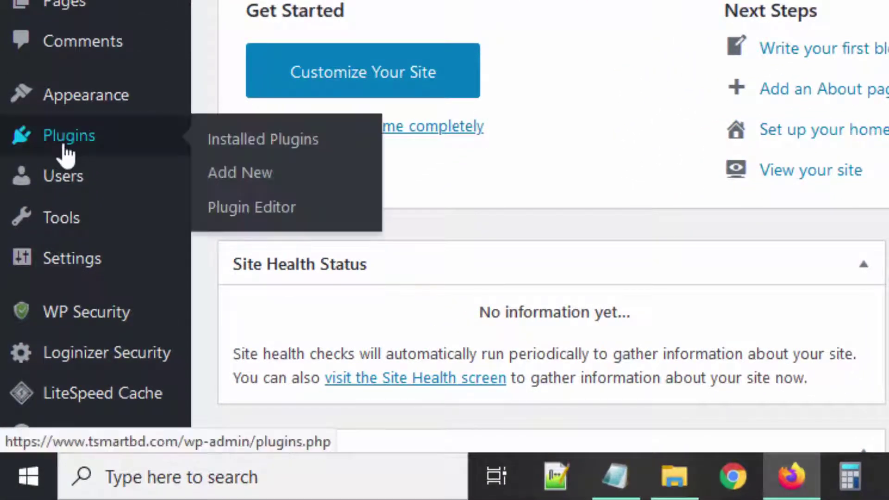
click(247, 143)
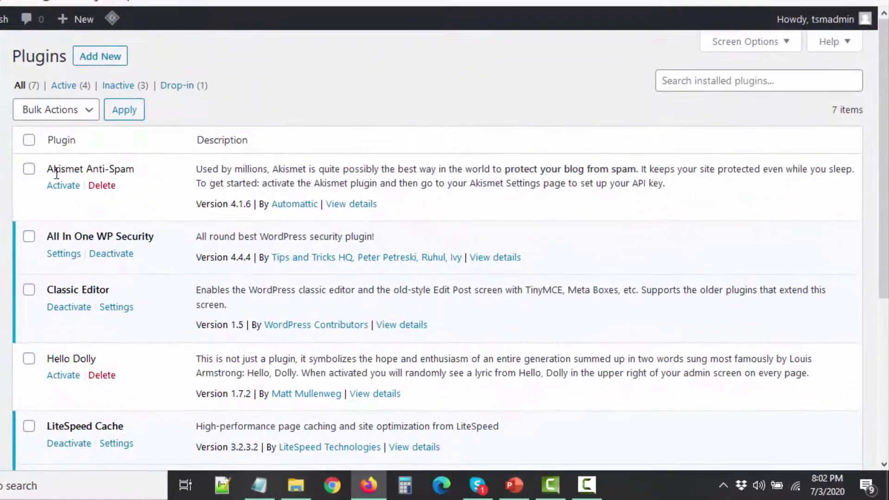
- Delete the inactive plugins Akismet Anti-Spam, Hello Dolly and Shortcodes Ultimate with their data, confirming each deletion
click(105, 189)
click(412, 211)
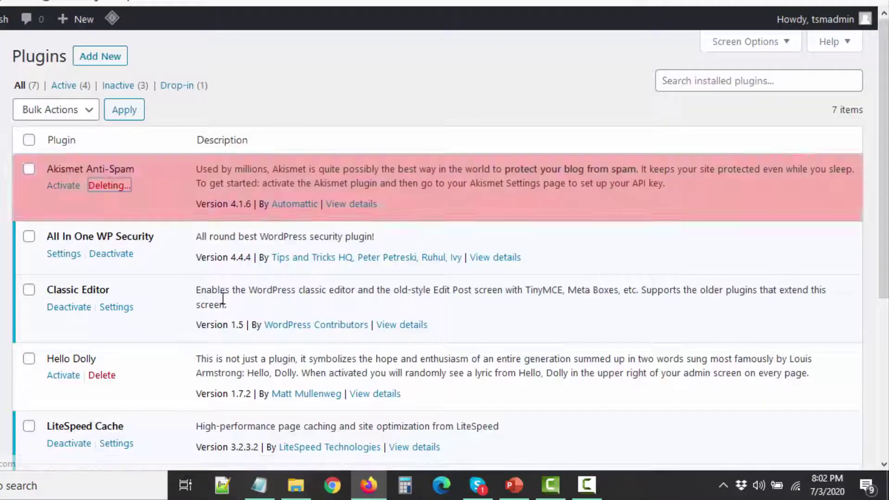
scroll(95, 349, down, 1)
scroll(92, 343, down, 3)
click(106, 263)
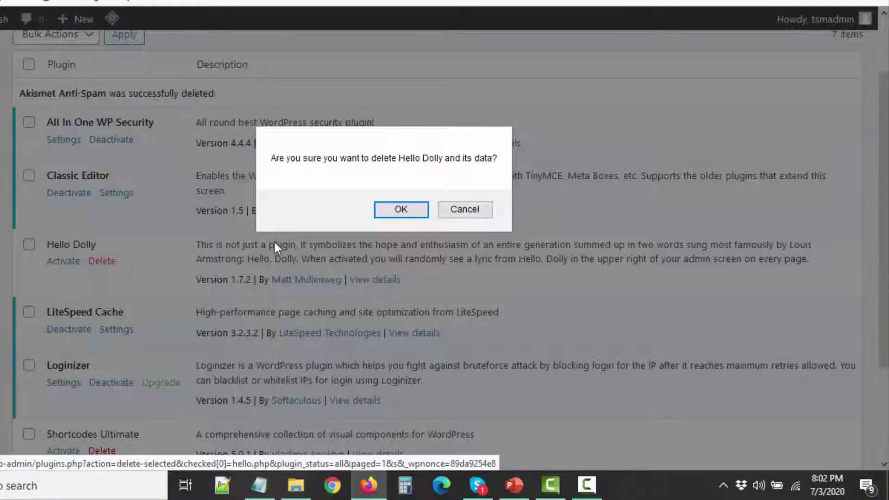
click(386, 211)
scroll(266, 331, down, 5)
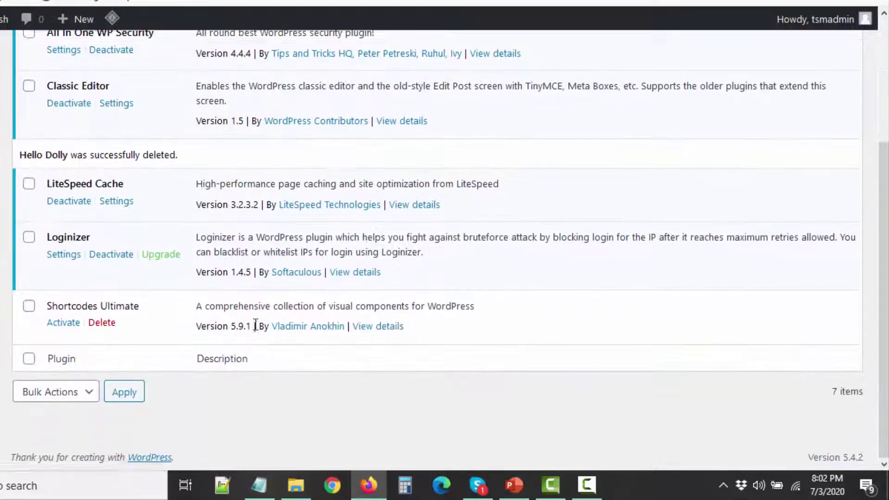
click(109, 325)
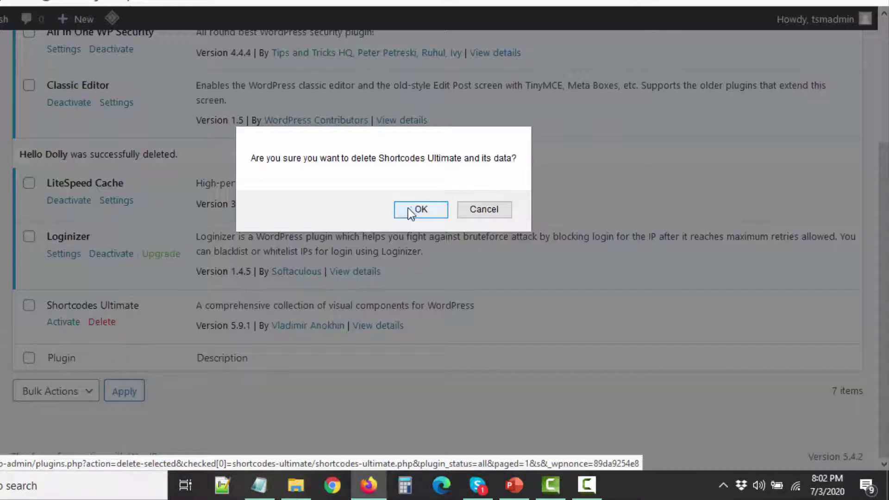
click(408, 209)
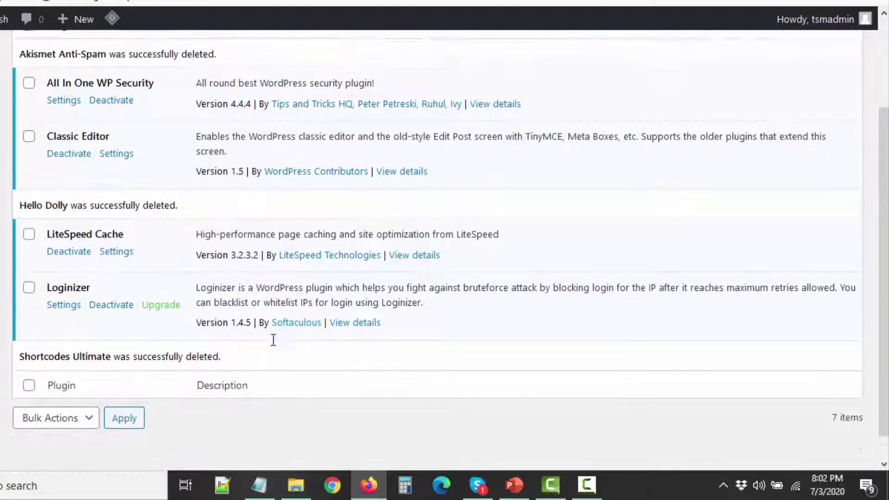
scroll(273, 343, up, 3)
scroll(322, 354, down, 2)
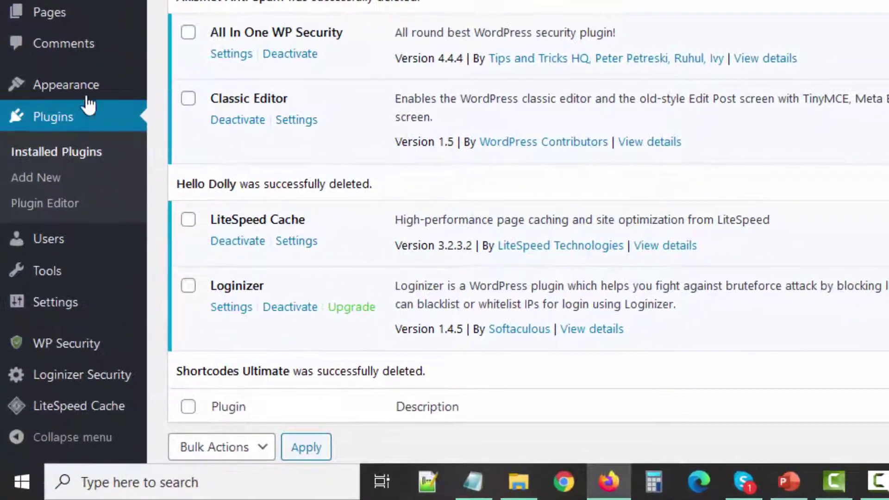
- Open the Themes page and examine which installed themes are active and which are unused
mouse_move(89, 87)
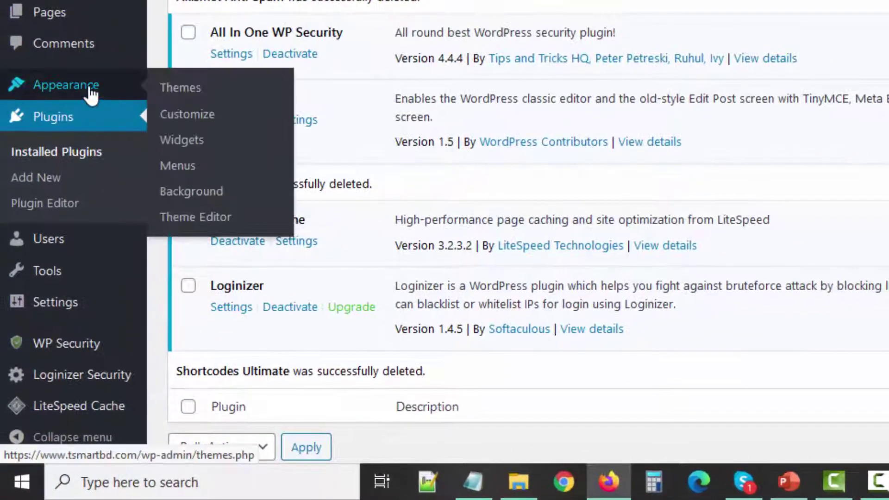
click(179, 91)
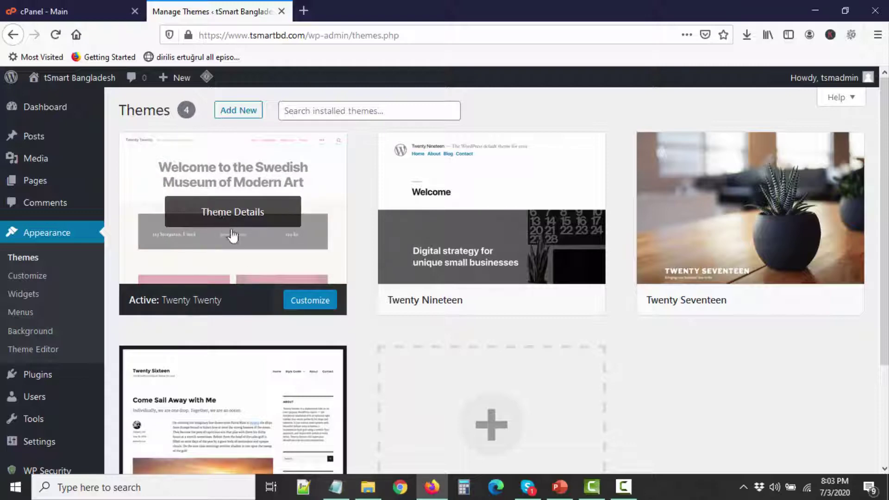
scroll(239, 371, down, 2)
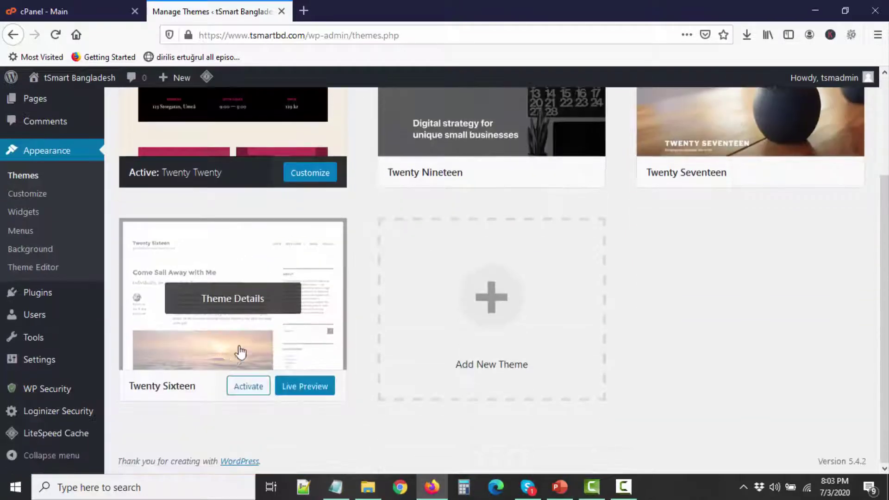
scroll(463, 255, up, 3)
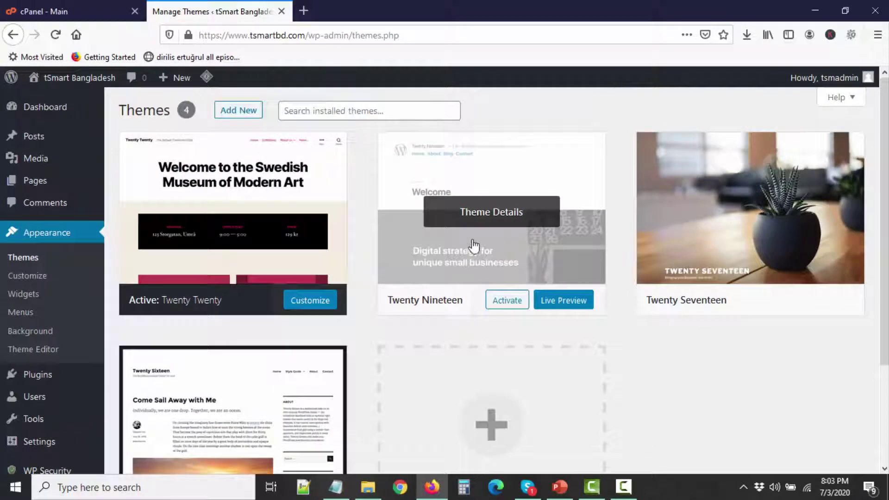
scroll(465, 194, down, 2)
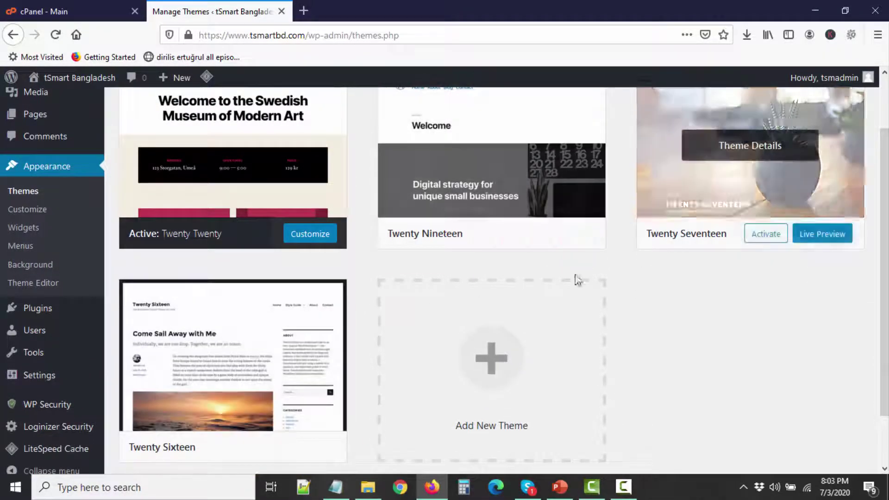
scroll(442, 244, up, 2)
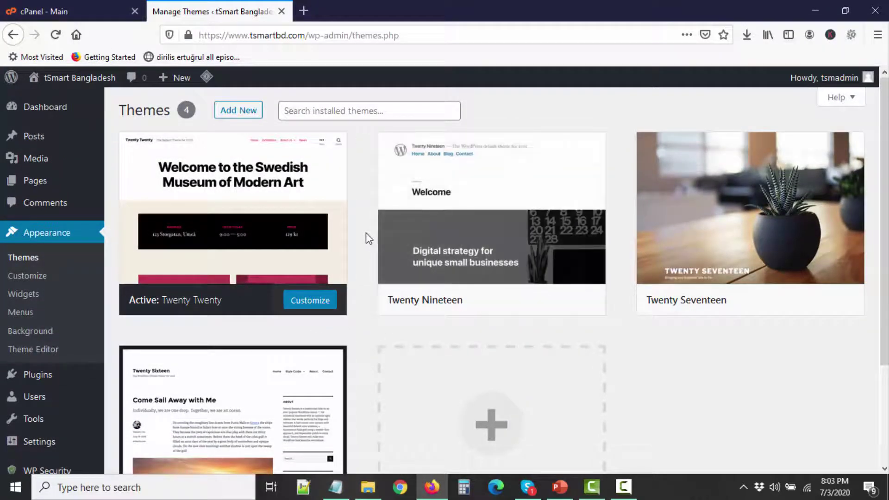
- Switch to cPanel and open the public_html/wp-content/themes folder in File Manager
click(69, 11)
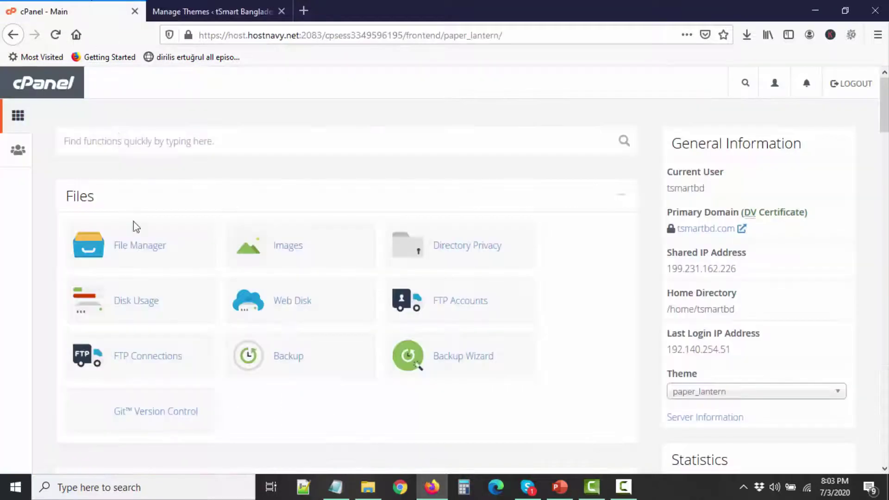
click(125, 248)
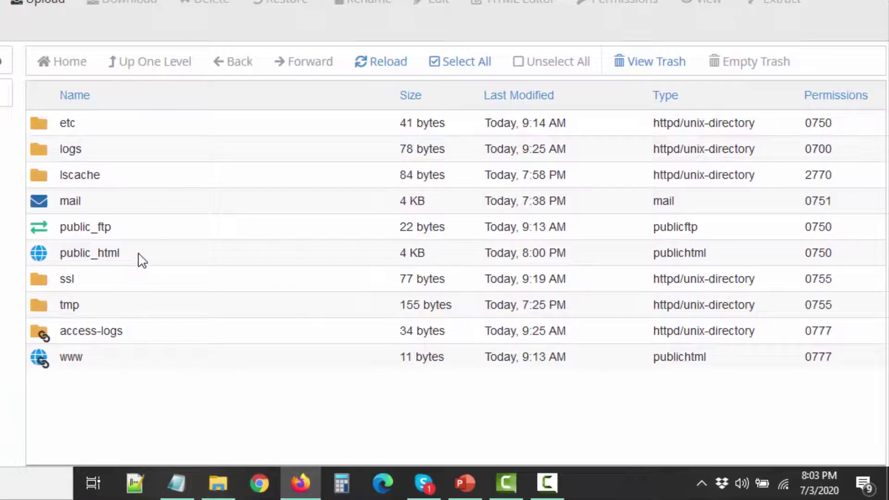
double_click(142, 259)
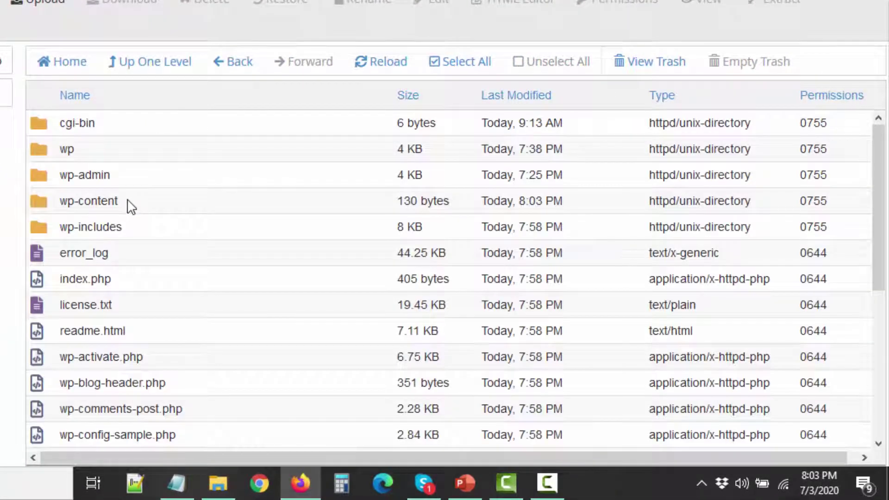
double_click(129, 204)
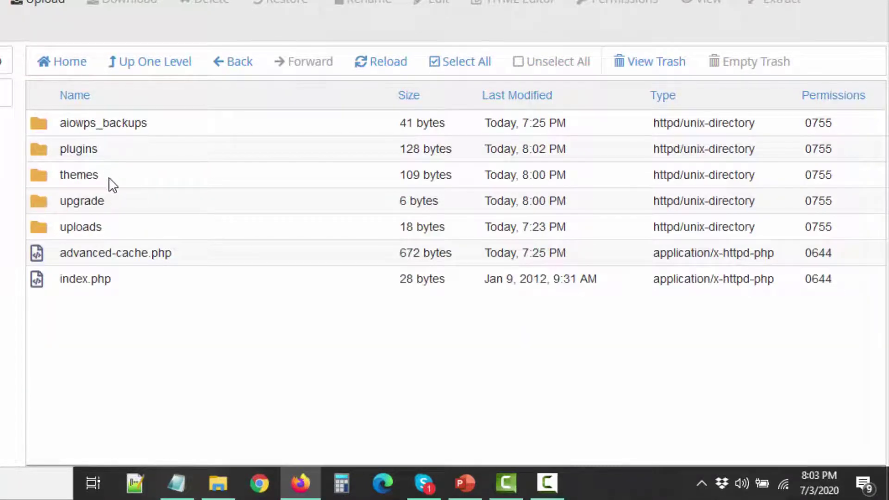
double_click(112, 185)
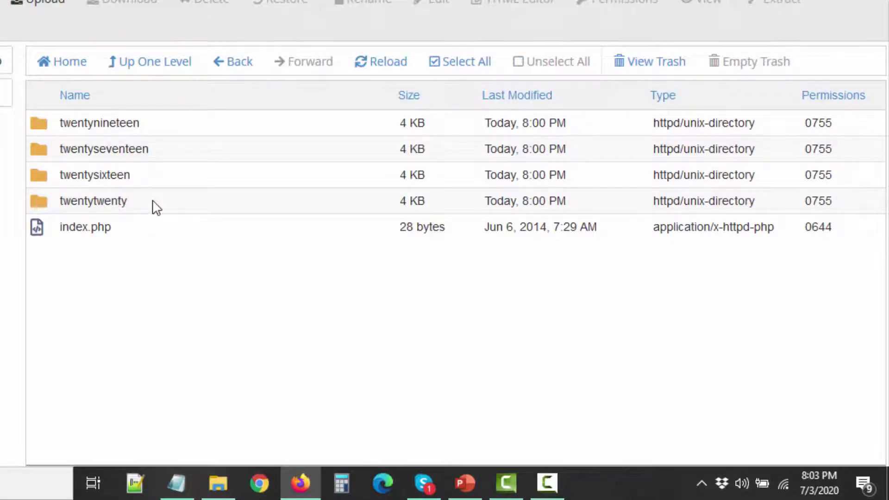
- Permanently delete the twentynineteen, twentyseventeen and twentysixteen theme folders, skipping the trash
click(155, 206)
click(160, 134)
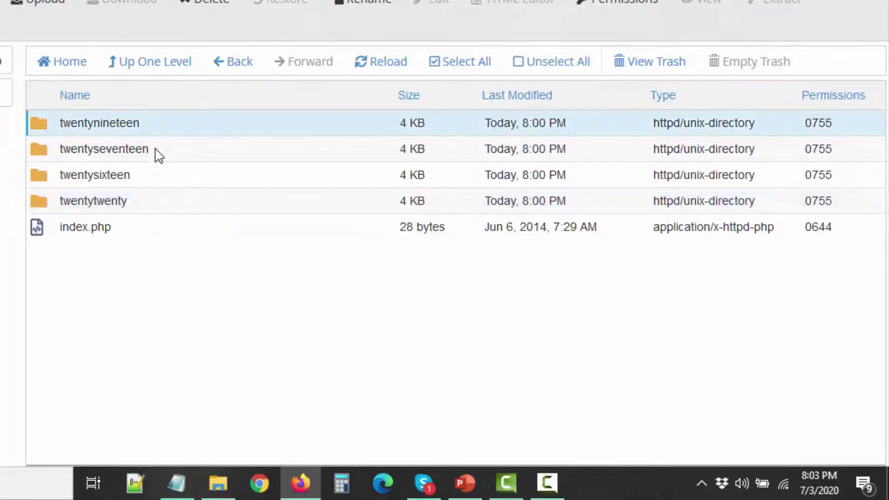
ctrl+click(161, 152)
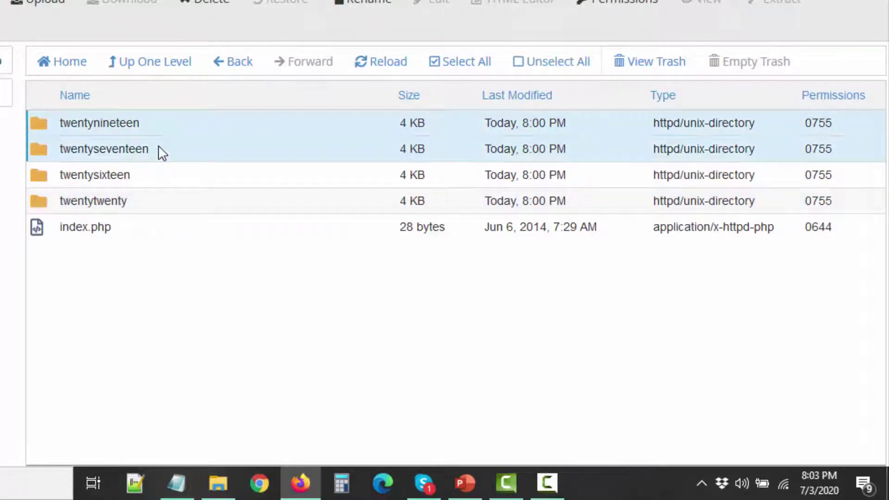
ctrl+click(158, 178)
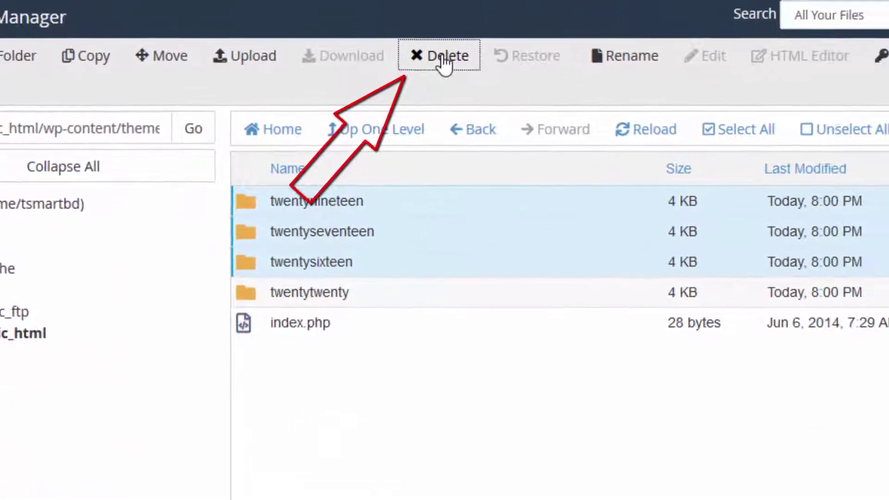
click(551, 170)
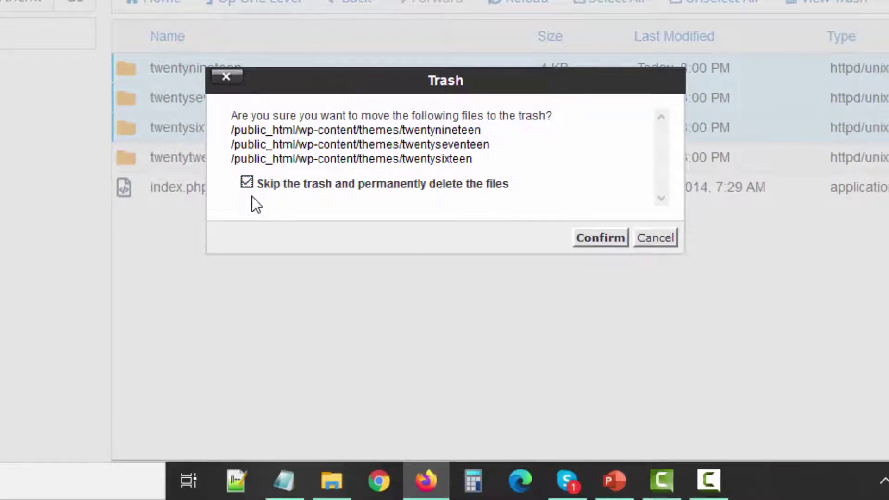
click(587, 242)
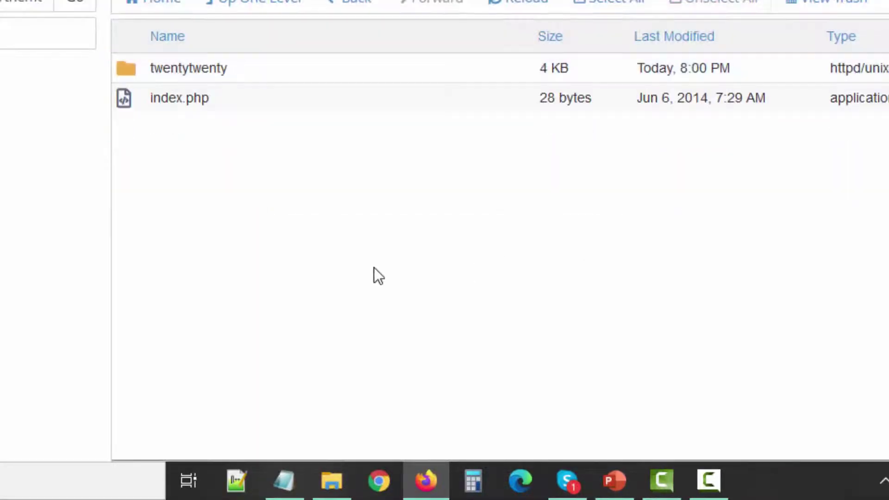
- Switch to the WordPress Themes page, reload it and check which themes are still installed
click(360, 13)
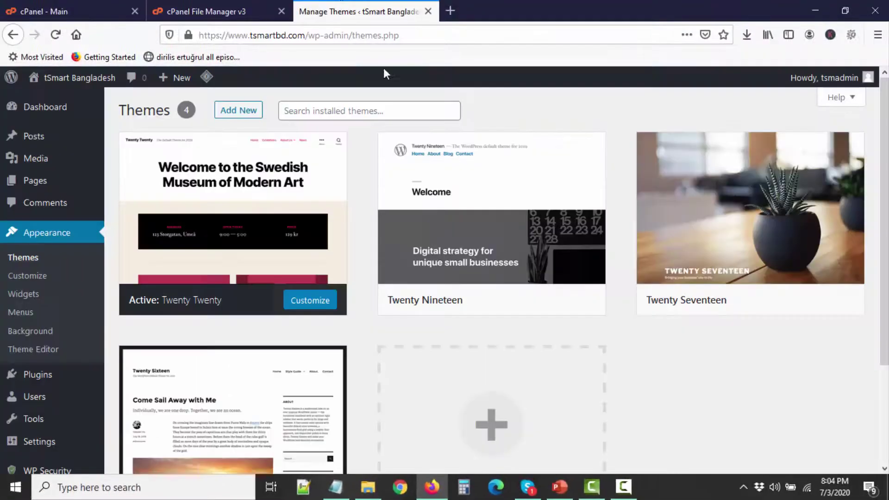
click(56, 38)
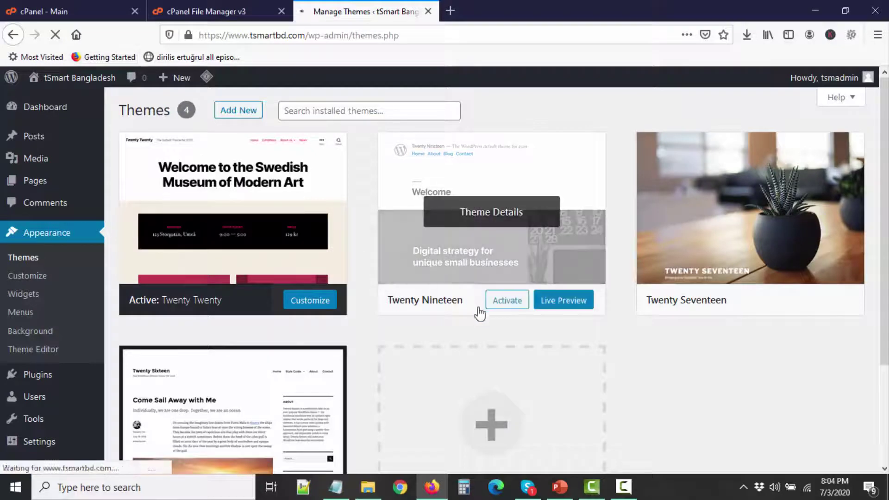
scroll(480, 309, down, 3)
scroll(454, 254, up, 3)
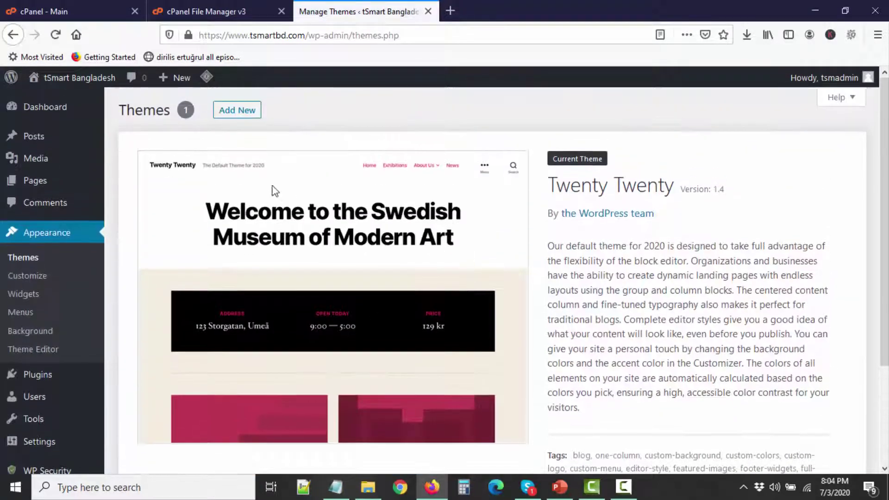
scroll(657, 317, down, 4)
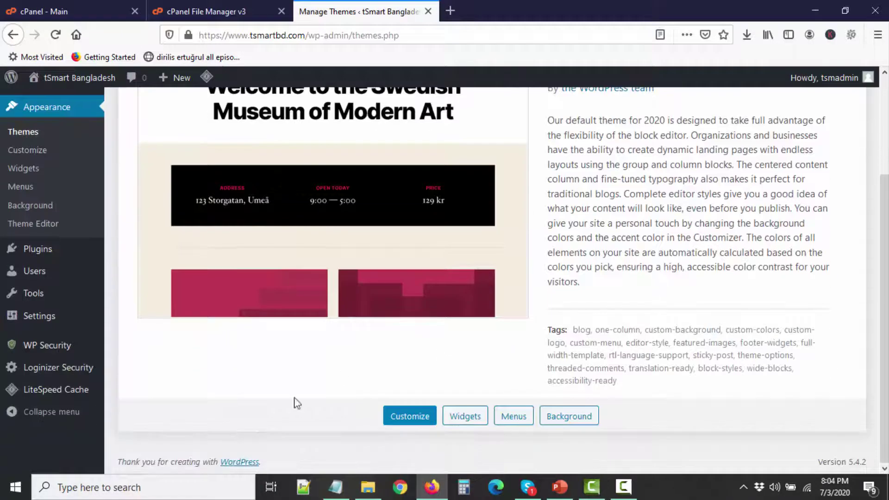
scroll(657, 403, up, 2)
scroll(666, 394, up, 2)
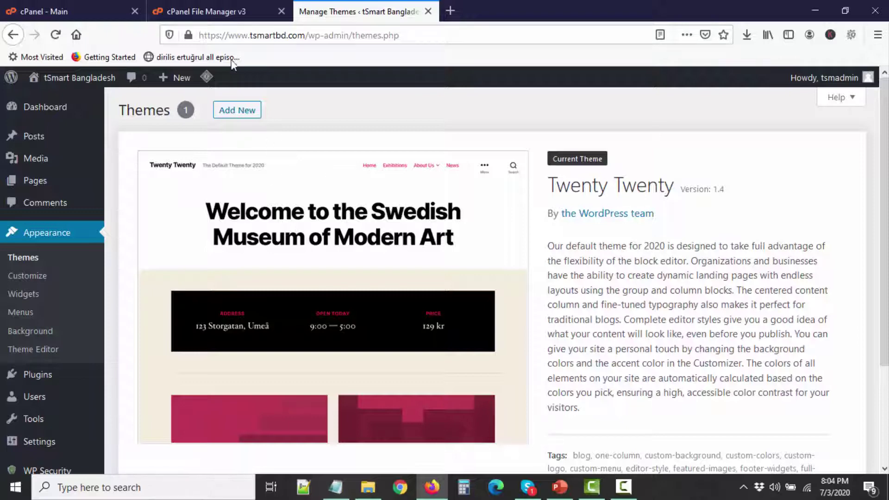
- Switch to cPanel File Manager, open public_html and look inside its wp folder
click(187, 12)
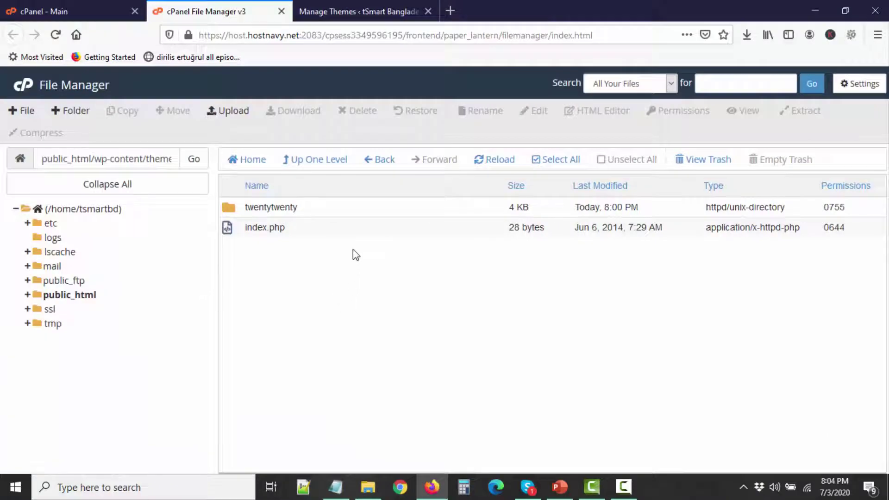
click(77, 297)
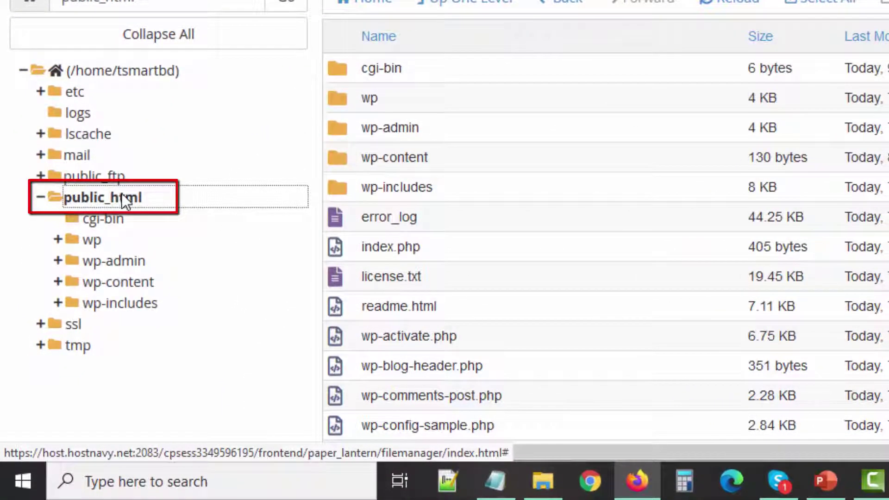
click(402, 98)
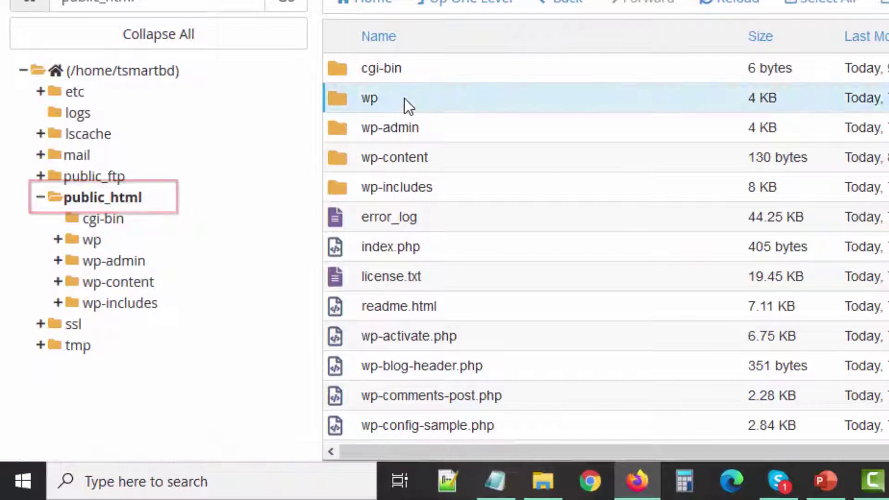
double_click(405, 98)
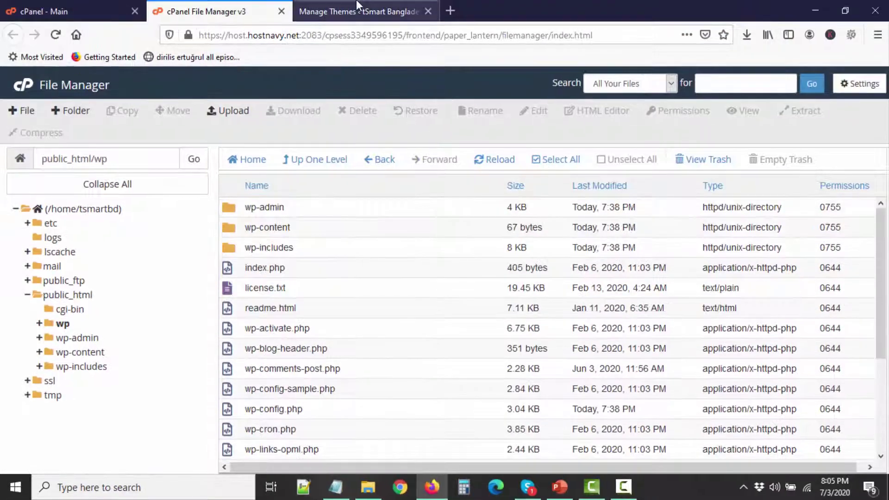
- Open tsmartbd.com/wp in a new browser tab to view the site served from the wp folder
click(357, 6)
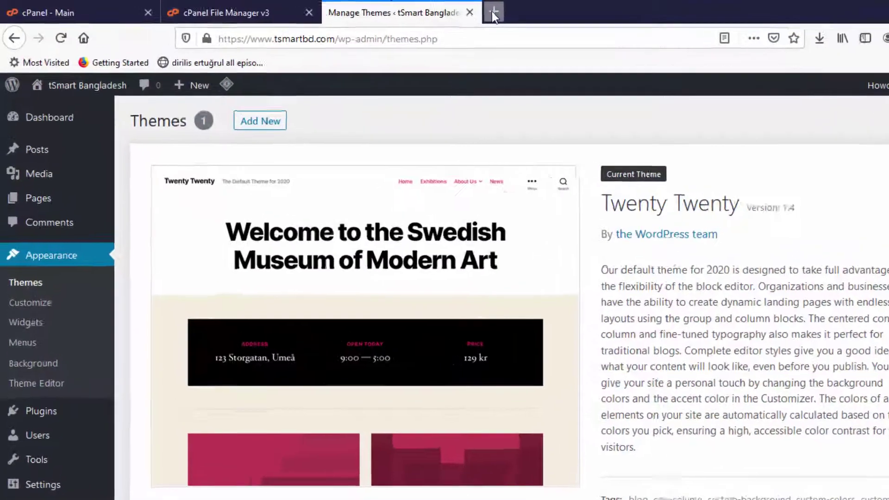
click(450, 10)
text(tr)
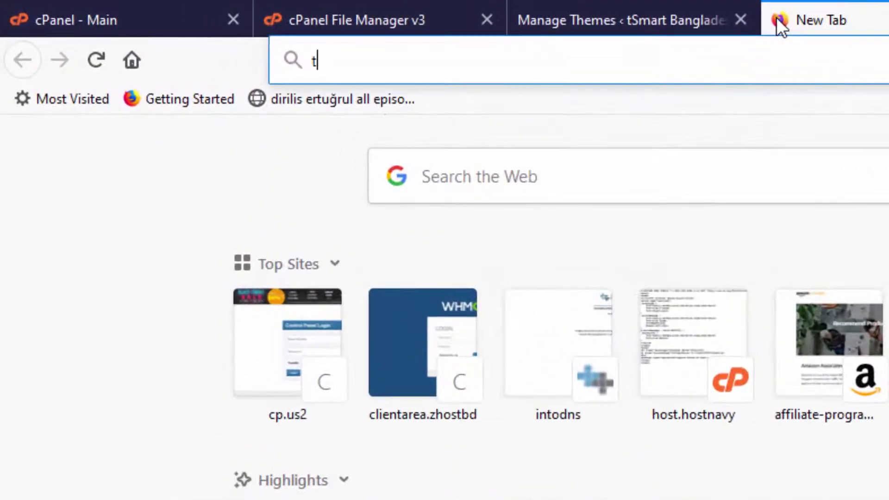
key(BackSpace)
key(BackSpace)
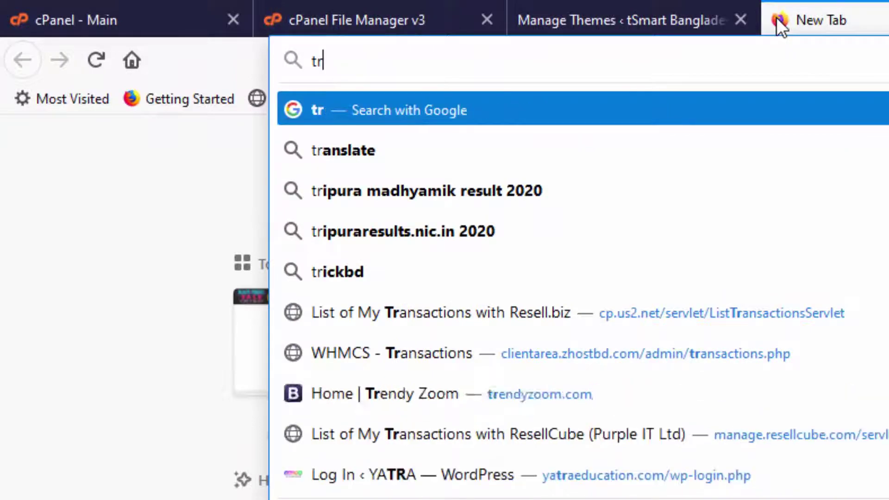
text(smartbd.com/)
key(Right)
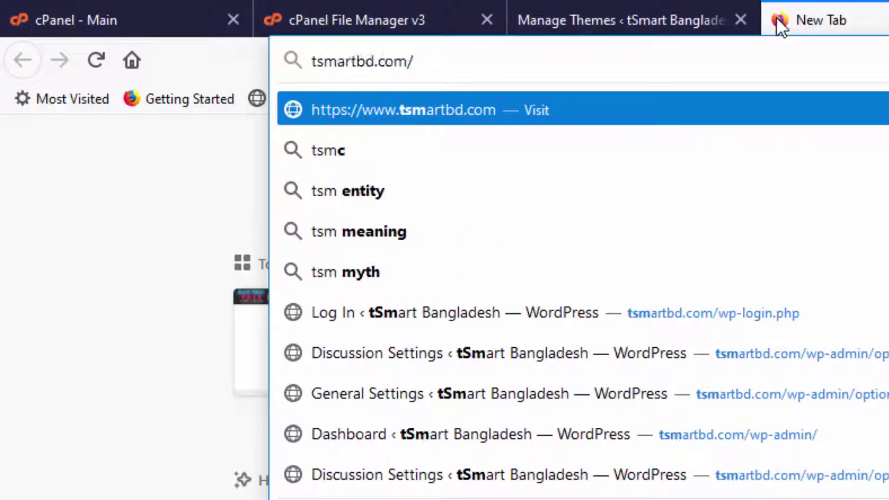
text(wp)
key(BackSpace)
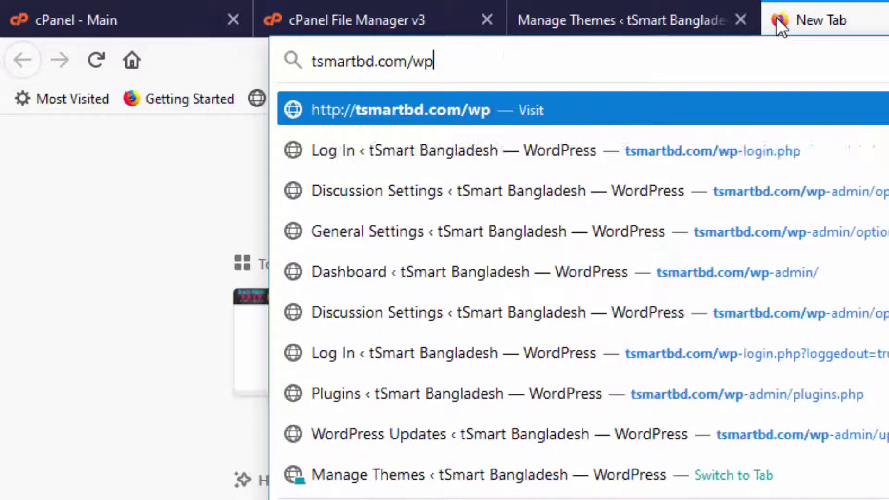
key(Return)
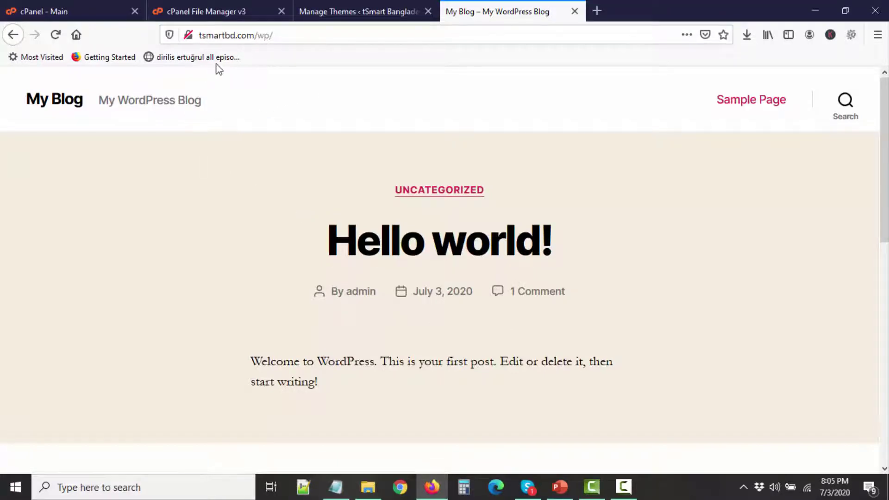
- Compare the wp folder inside public_html with the blog opened from tsmartbd.com/wp
click(206, 11)
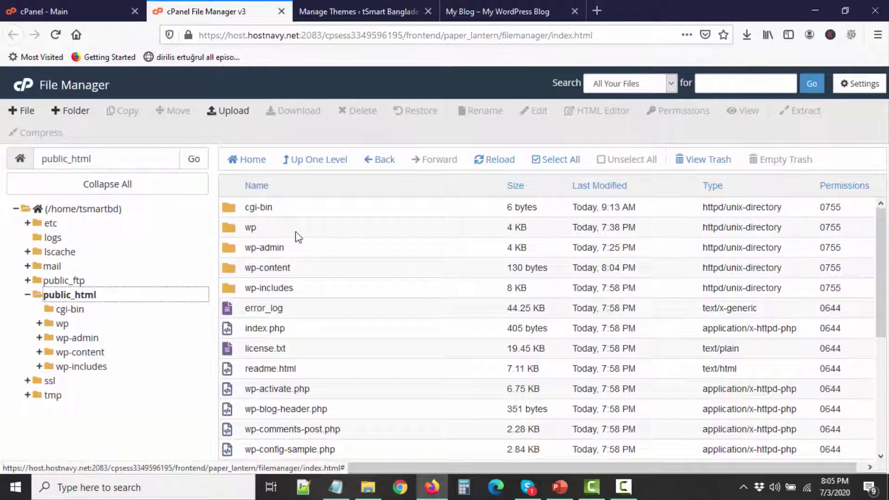
click(299, 237)
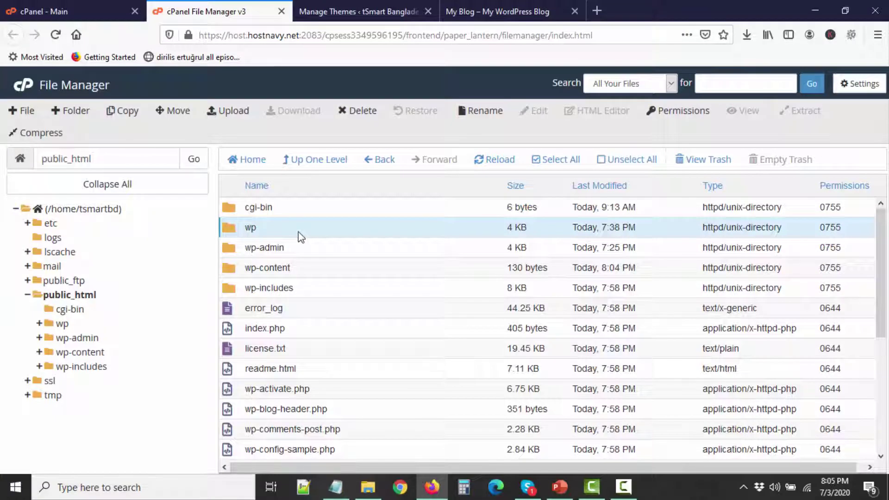
click(498, 11)
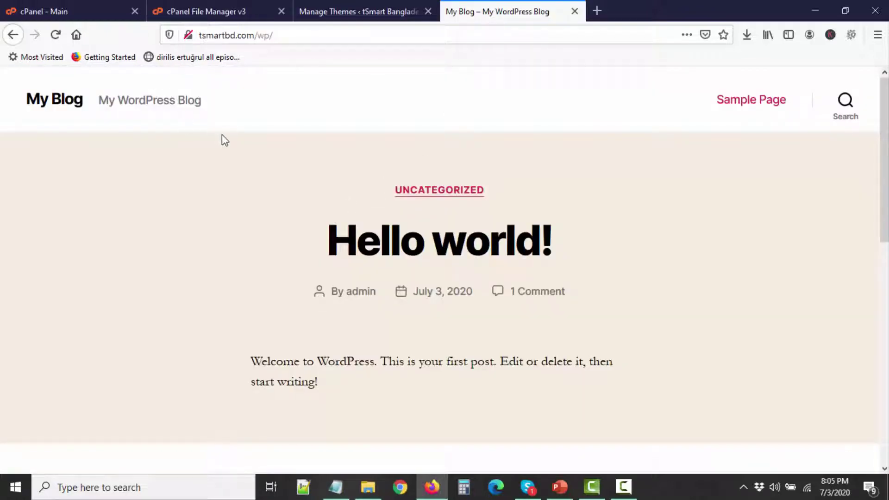
- Open WordPress in cPanel's Softaculous Apps Installer and go to its list of current installations
click(101, 7)
drag(884, 105, 884, 432)
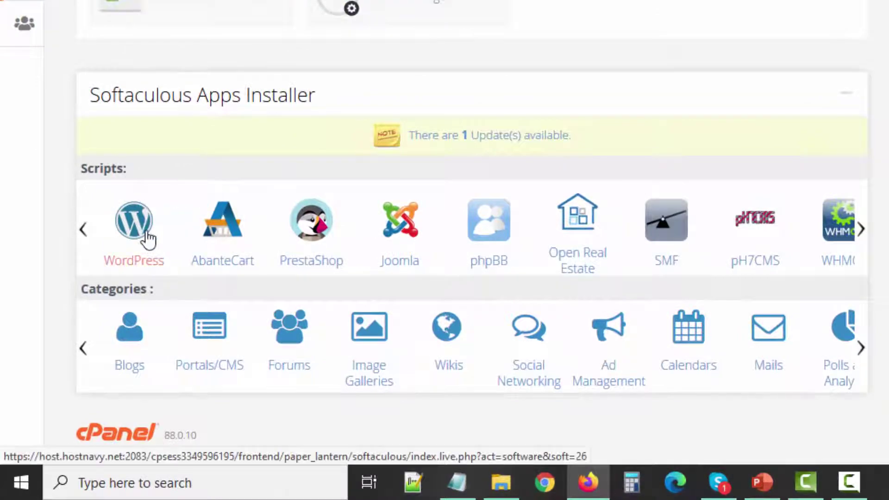
click(142, 234)
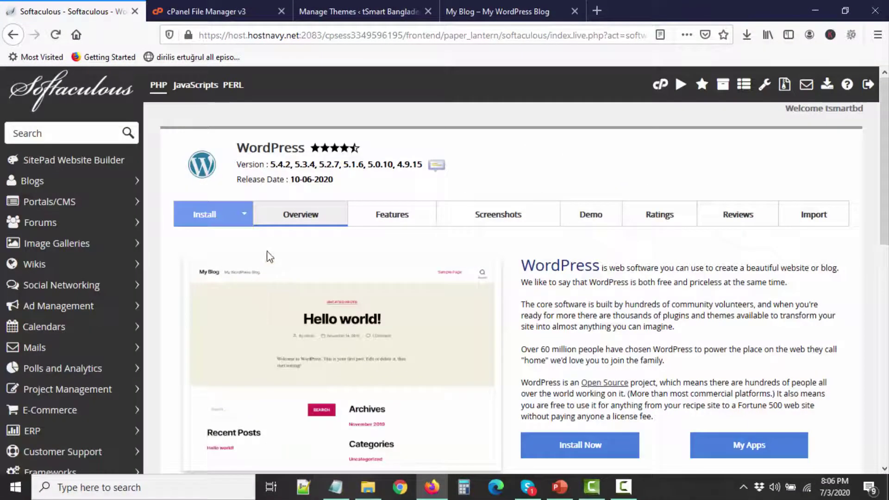
scroll(385, 323, down, 5)
scroll(385, 323, down, 5)
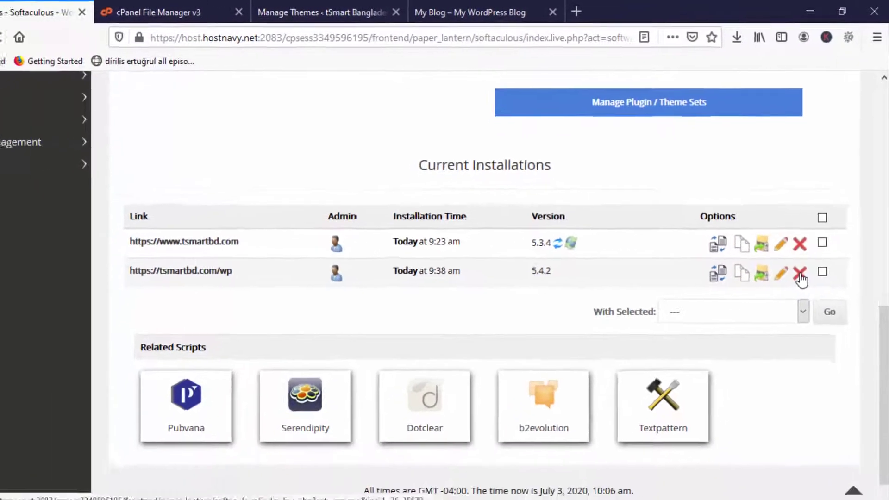
click(791, 303)
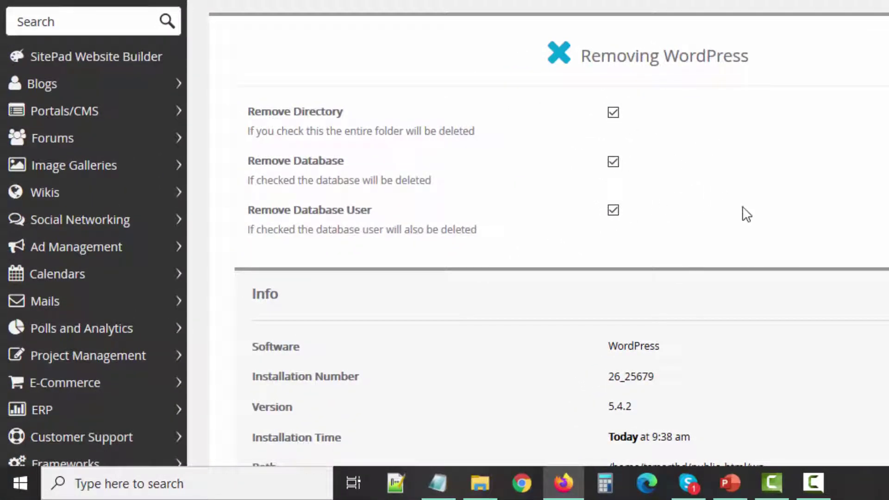
scroll(760, 245, down, 8)
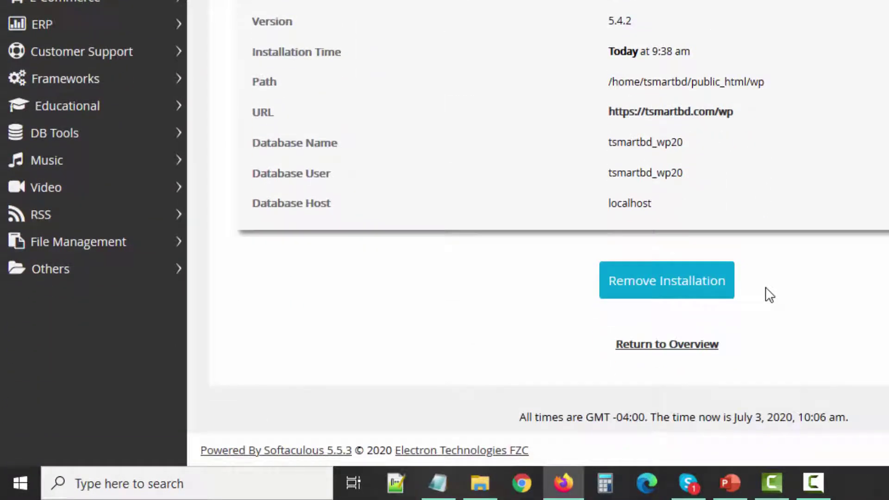
click(625, 292)
click(587, 167)
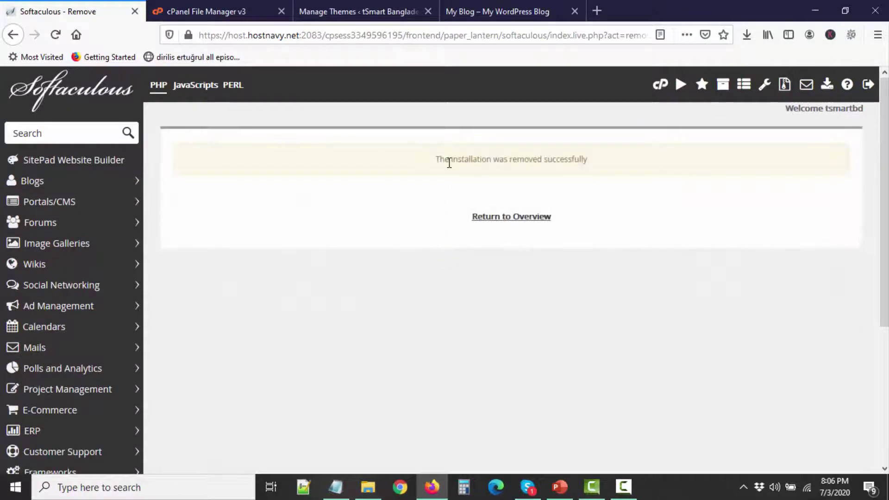
click(509, 224)
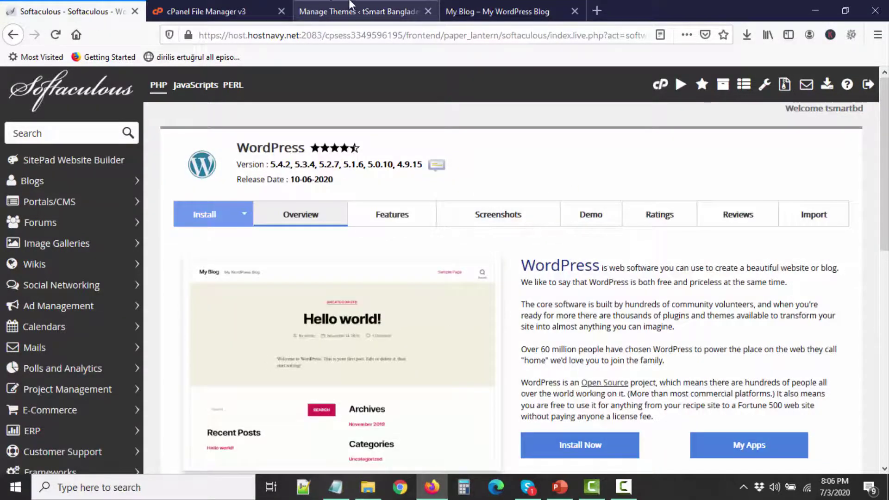
- Reload the public_html listing in File Manager to check for the wp folder, and return from Softaculous to the cPanel main page
click(218, 11)
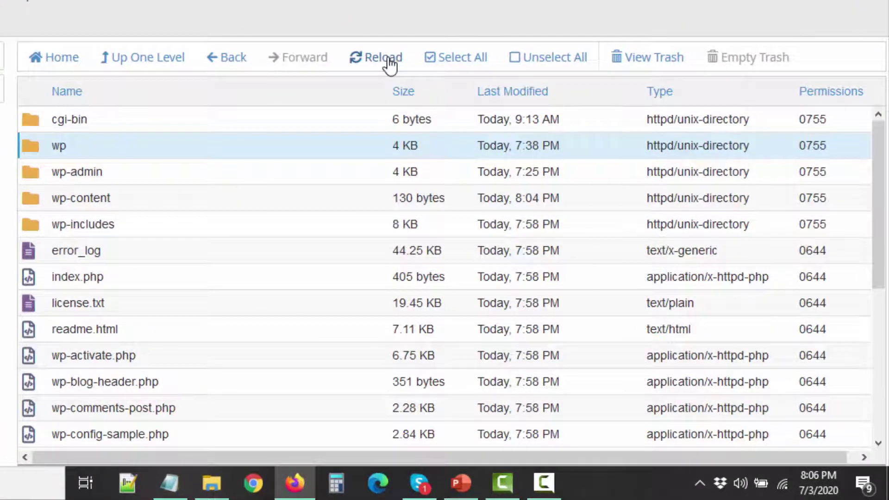
click(389, 60)
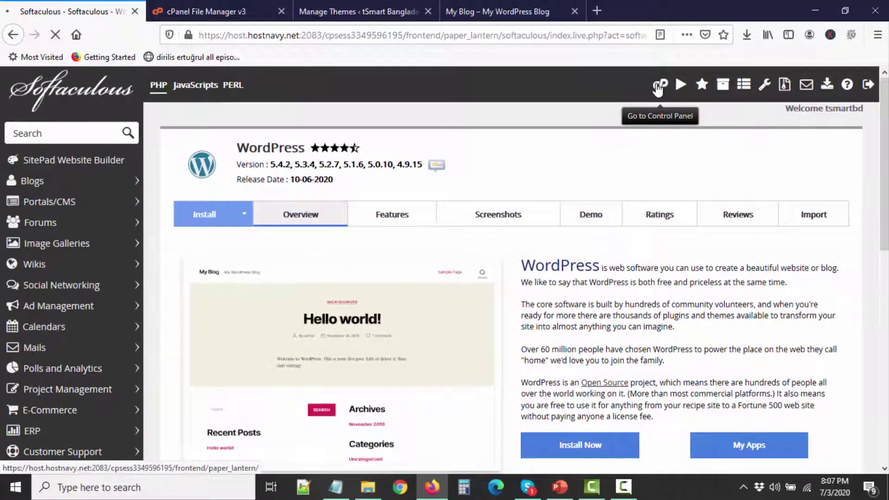
click(658, 86)
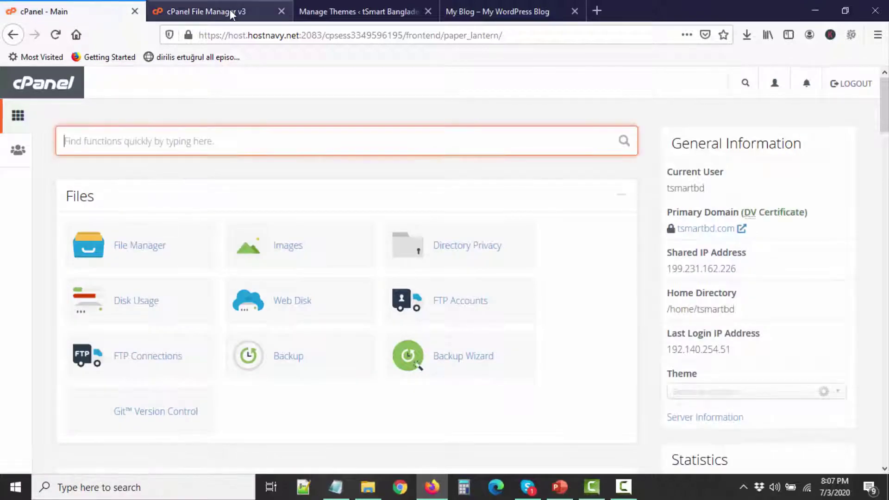
- Delete the license.txt and readme.html files from public_html in File Manager, confirming the deletion
click(231, 14)
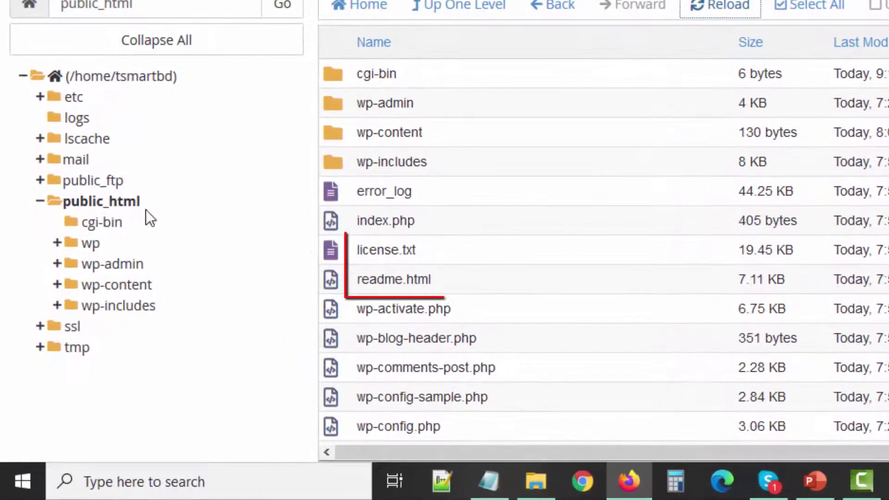
click(449, 259)
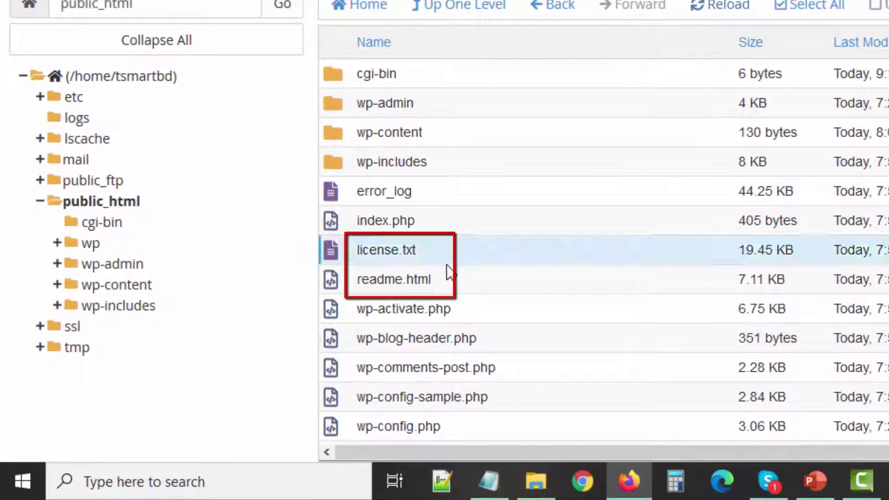
ctrl+click(451, 287)
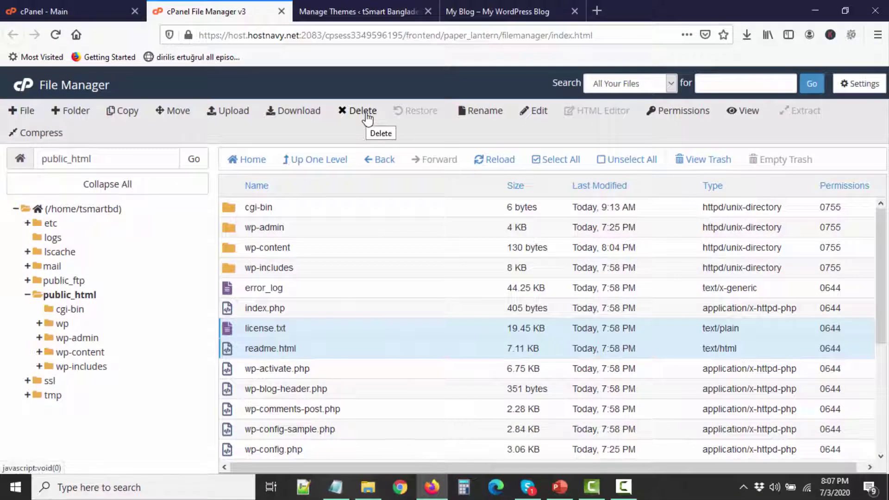
click(366, 114)
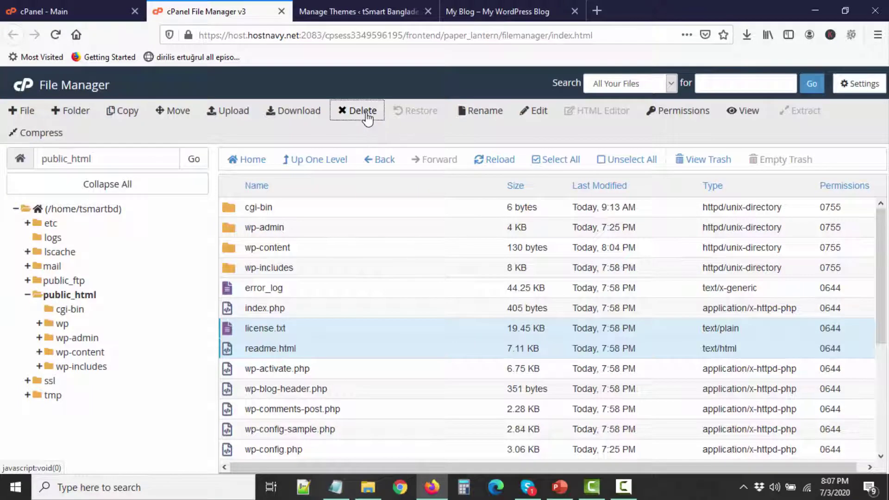
click(311, 279)
click(550, 317)
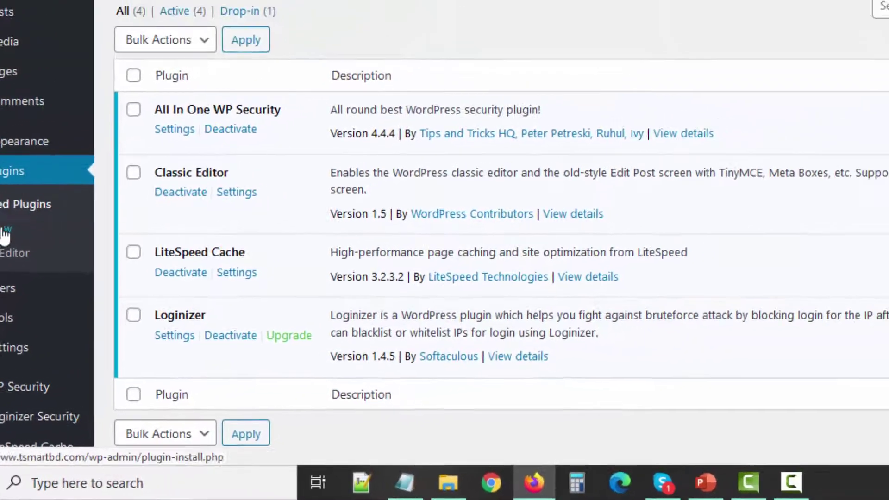
- Open the Add Plugins page in WordPress and search the plugin directory for "rank checker"
click(39, 203)
click(680, 102)
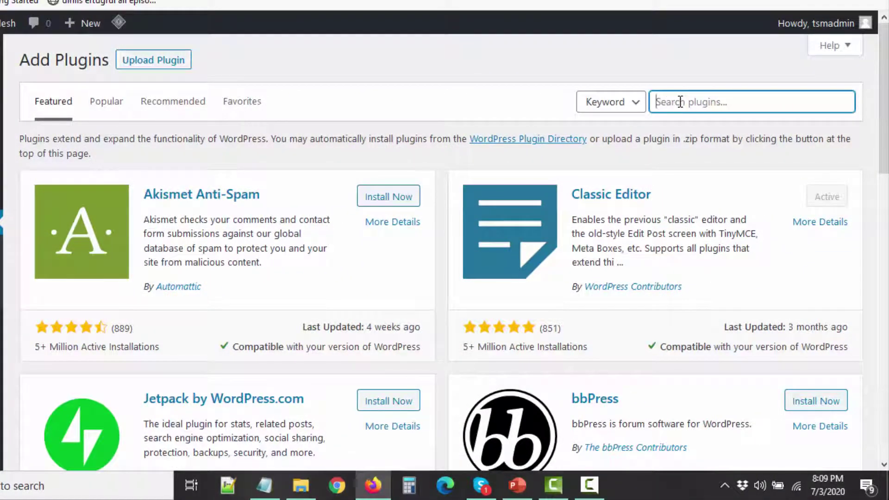
text(rank checker)
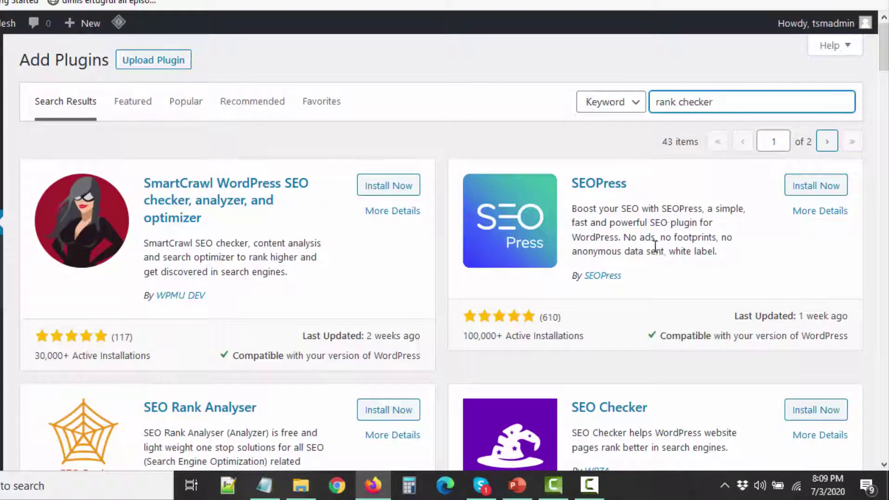
- Look through the search results and examine the Top Rank Content Checker plugin's details, including its compatibility warning, then close them
scroll(658, 251, down, 5)
scroll(659, 253, down, 14)
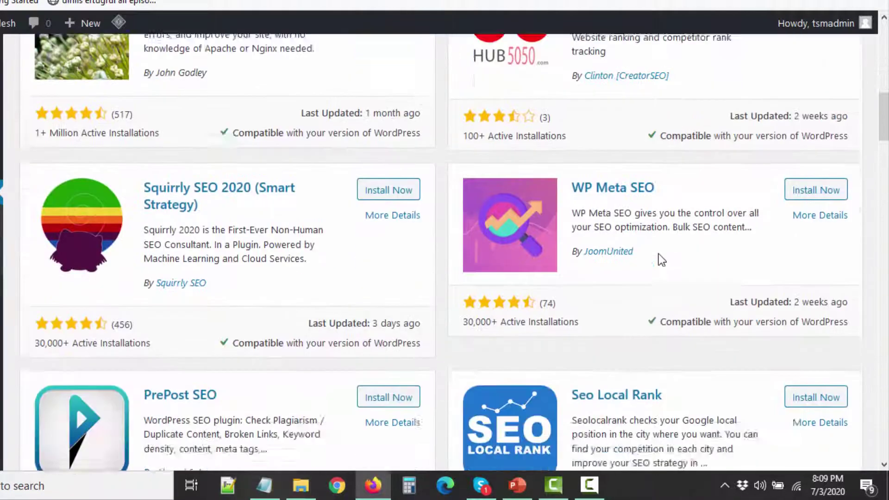
scroll(659, 259, down, 3)
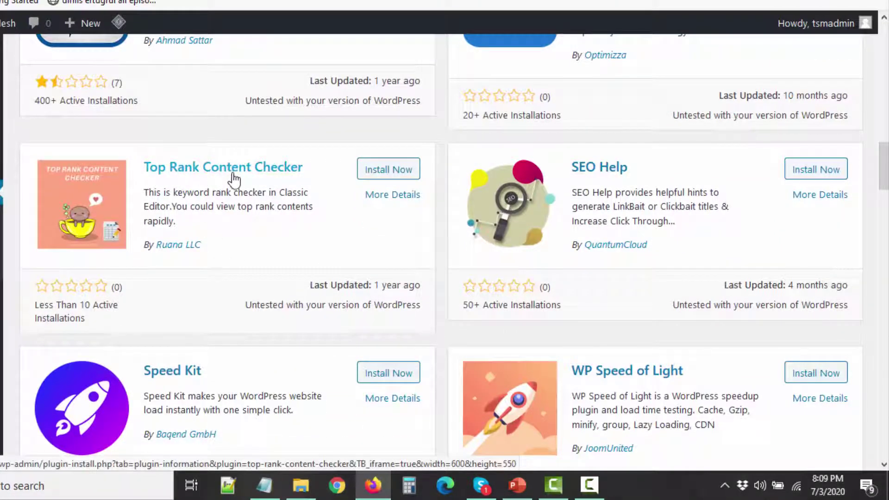
click(390, 197)
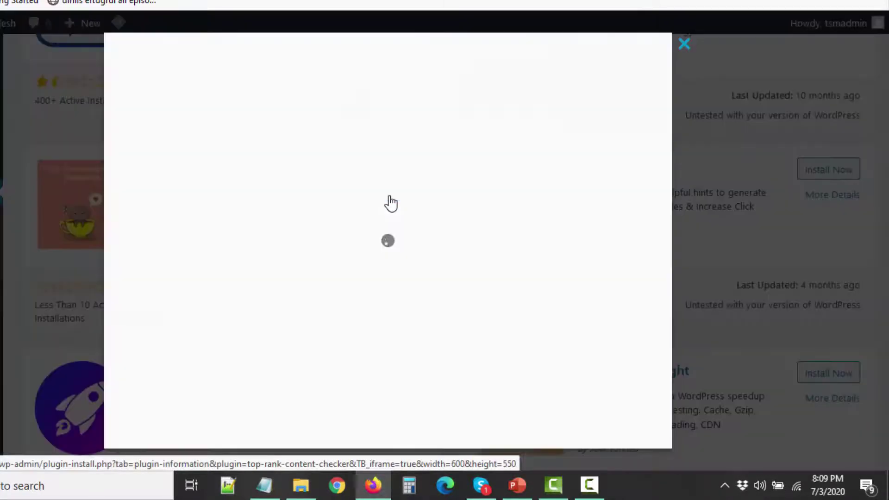
scroll(452, 263, down, 3)
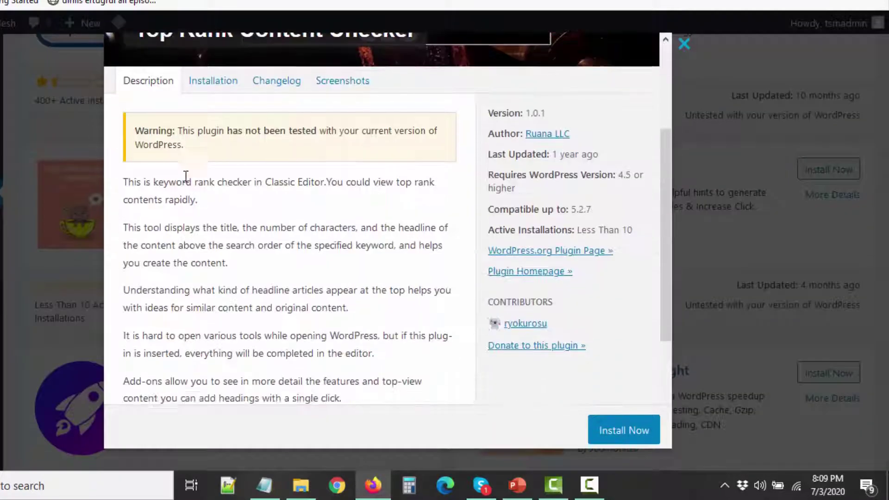
drag(137, 130, 185, 144)
double_click(266, 130)
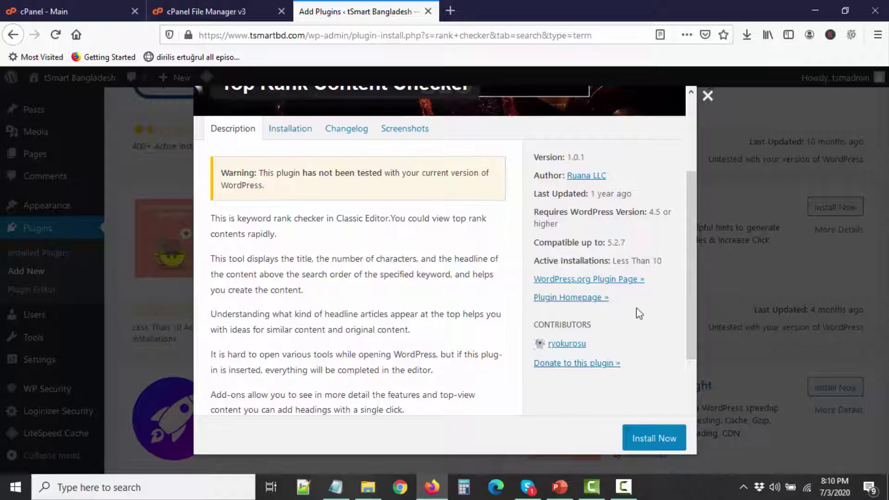
click(708, 97)
- Examine the SmartCrawl WordPress SEO plugin's details, including its last update, compatibility and active installations, and close them
scroll(451, 350, up, 10)
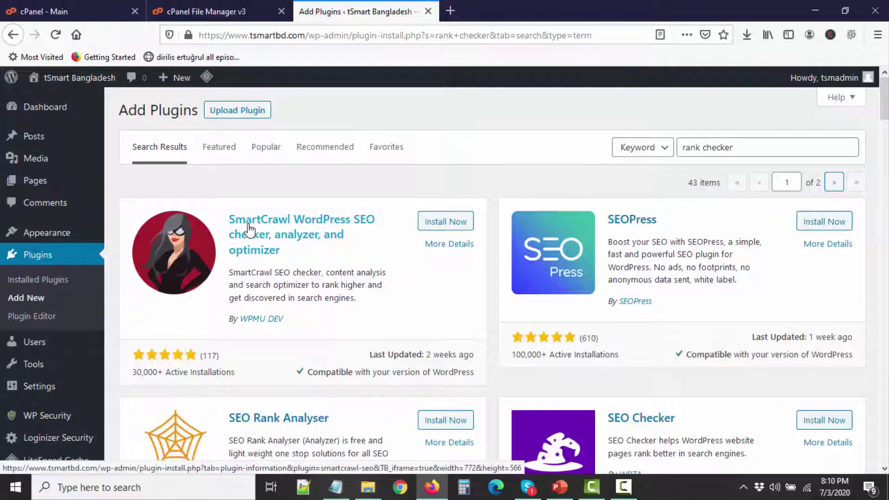
click(451, 246)
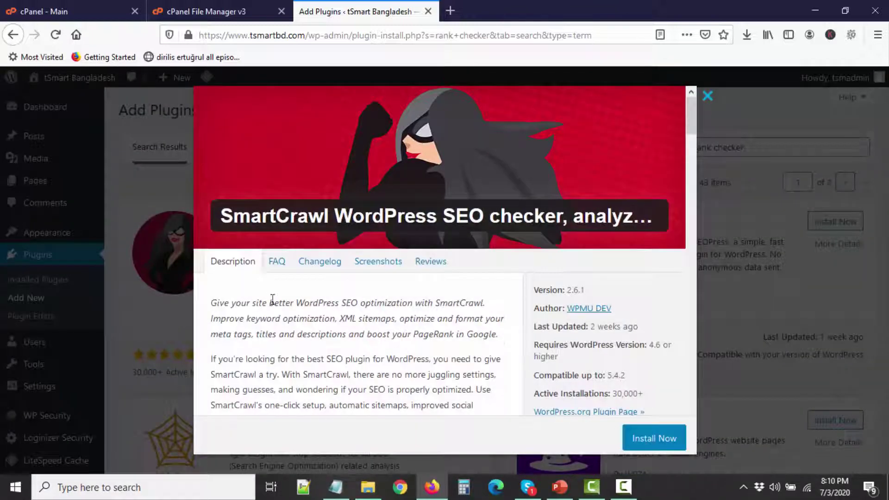
scroll(267, 301, down, 3)
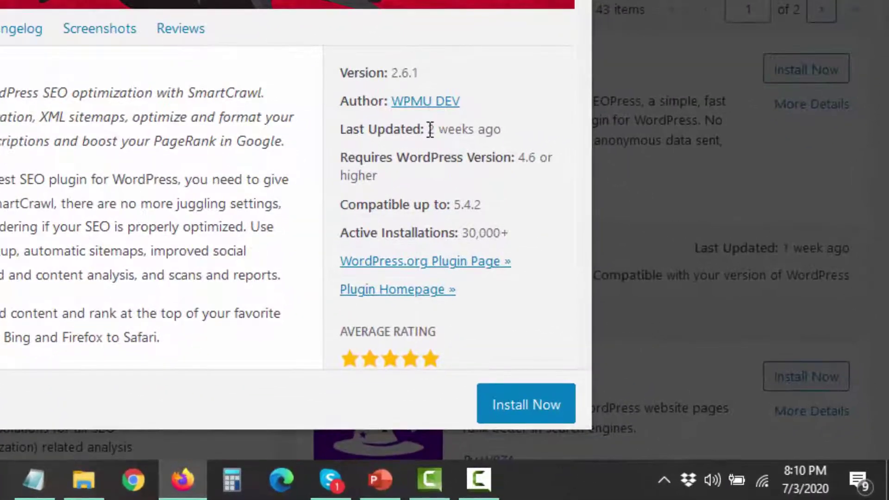
drag(581, 251, 627, 252)
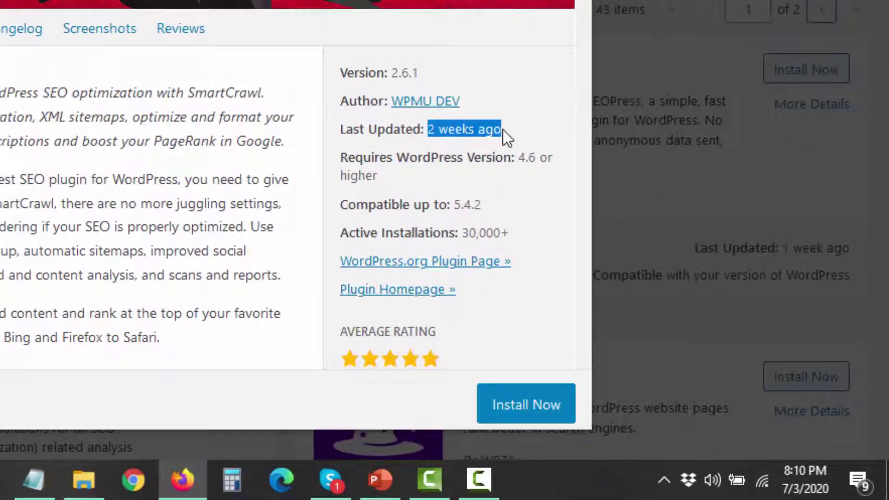
click(400, 181)
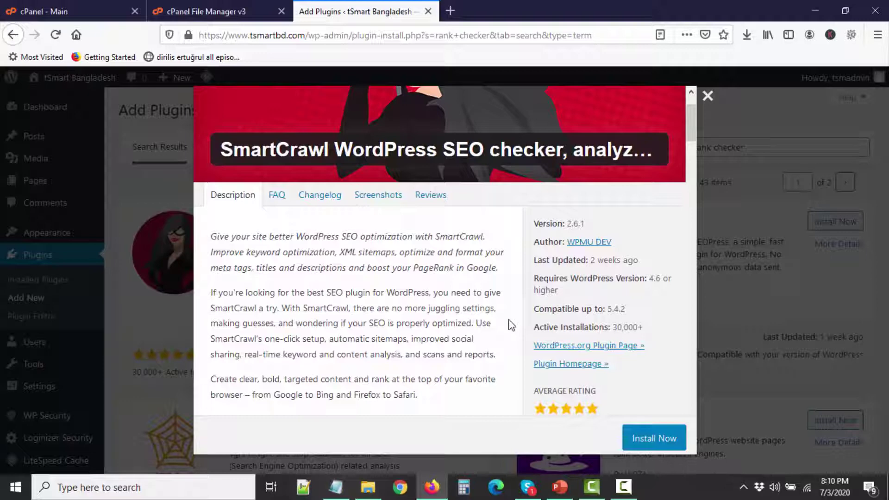
scroll(517, 318, up, 2)
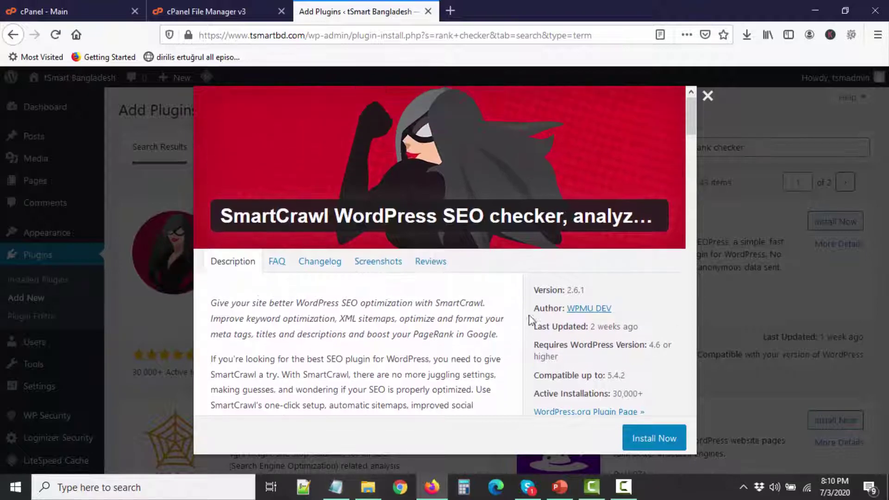
scroll(648, 278, down, 3)
scroll(680, 264, up, 3)
click(707, 97)
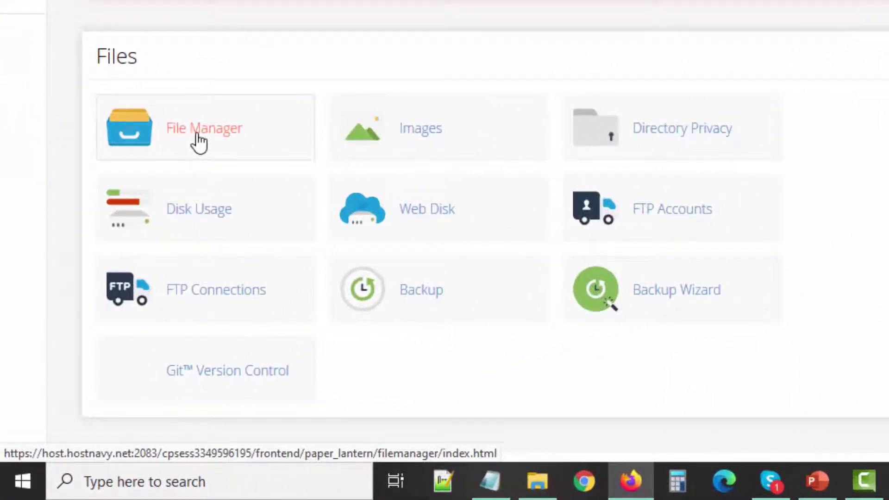
- Open public_html in cPanel's File Manager and examine the permissions of its folders and files
click(200, 136)
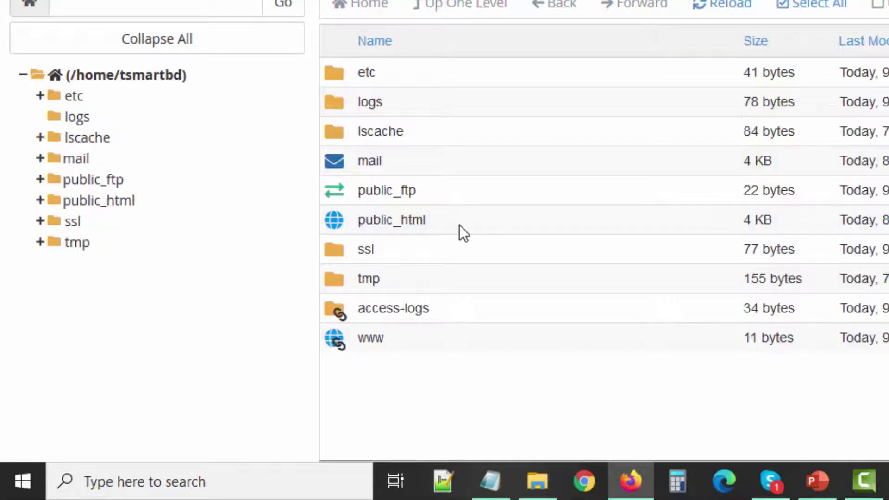
double_click(459, 225)
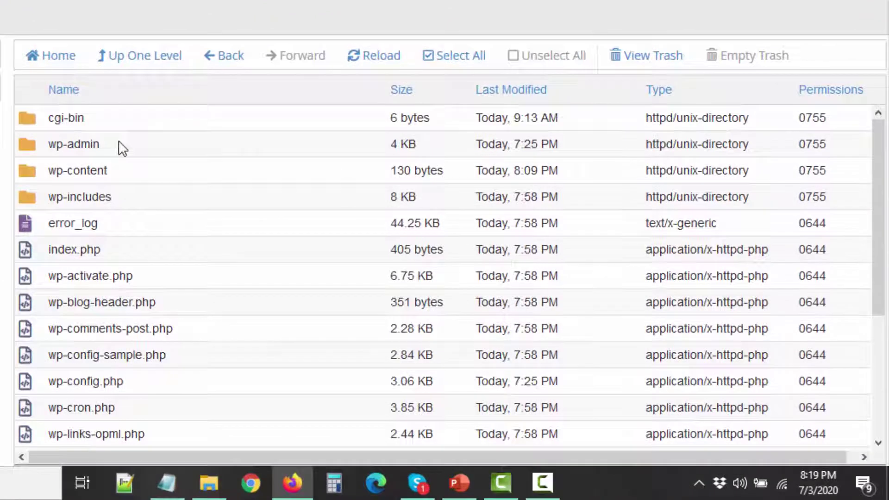
click(322, 208)
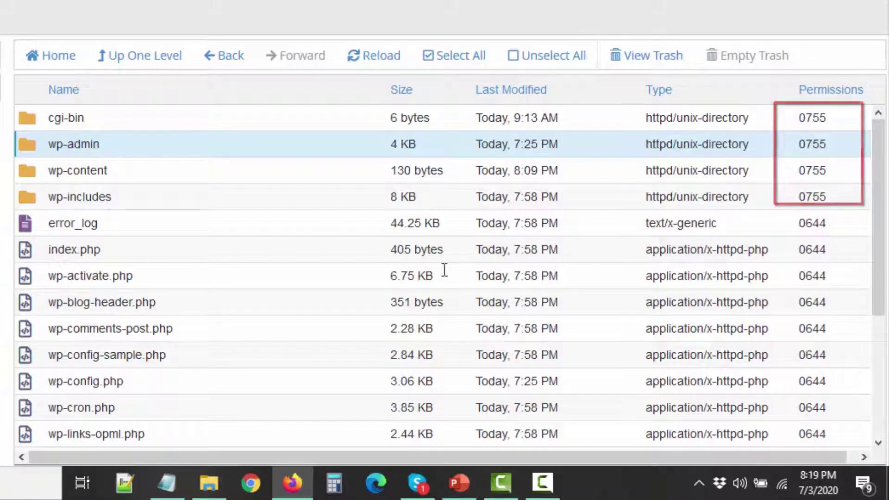
click(741, 249)
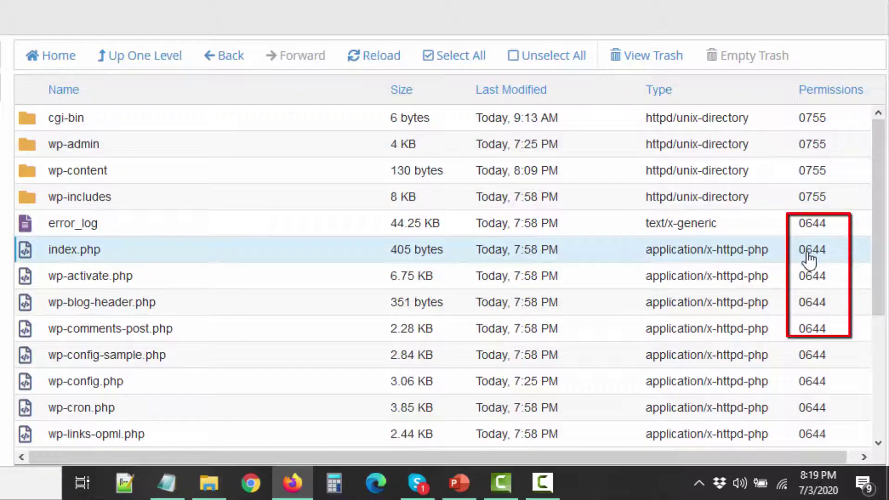
- Open the permission values of index.php and error_log for editing, cancel both without saving, and look over the file listing
double_click(829, 121)
double_click(841, 252)
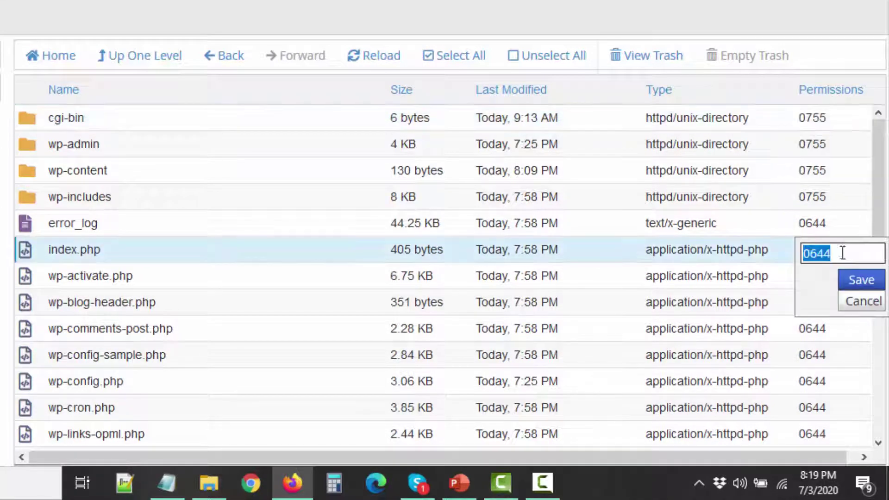
key(Escape)
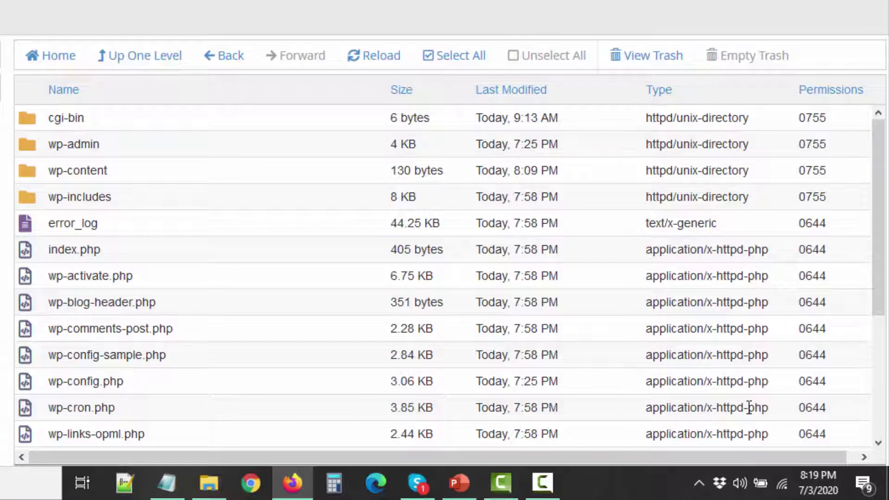
drag(690, 458, 816, 420)
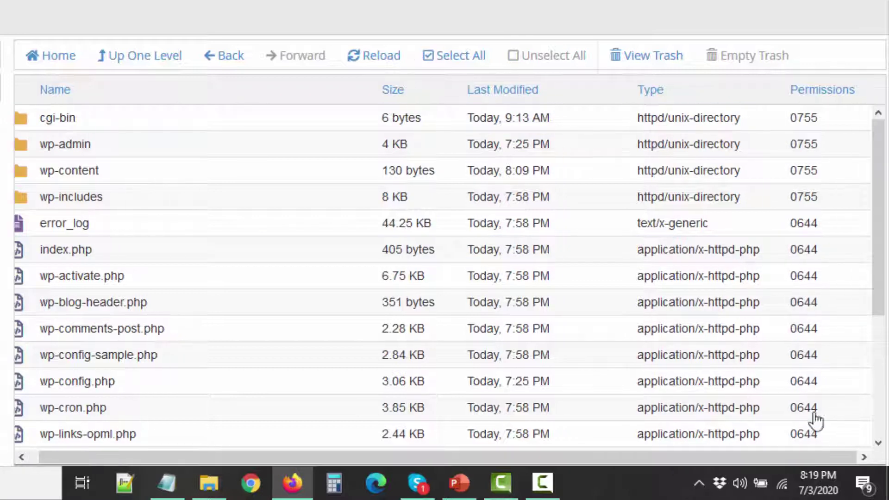
double_click(814, 228)
click(809, 227)
drag(809, 227, 841, 228)
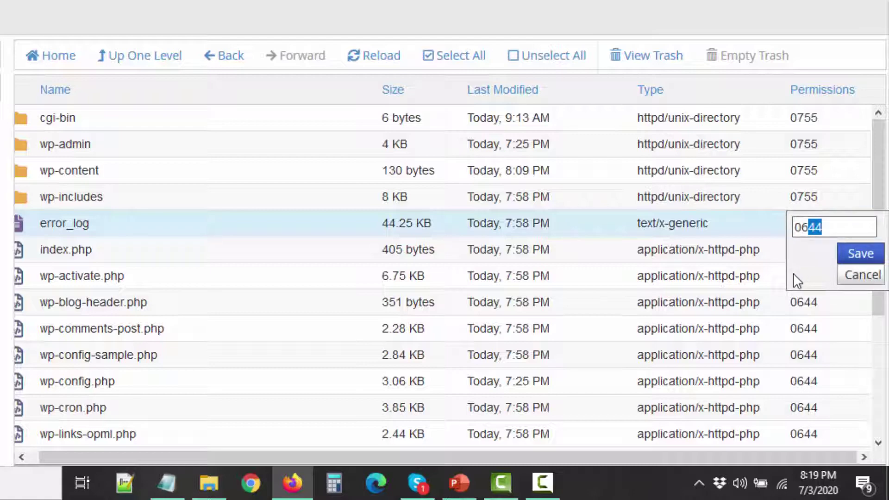
key(Escape)
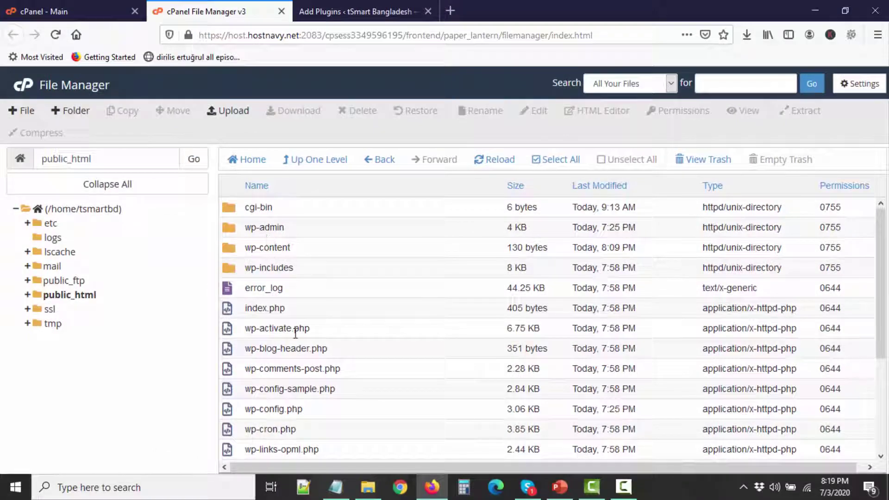
scroll(317, 352, down, 3)
scroll(322, 383, up, 3)
- Switch to the WordPress admin, check All In One WP Security among the installed plugins, and open its Filesystem Security page
click(352, 10)
click(42, 280)
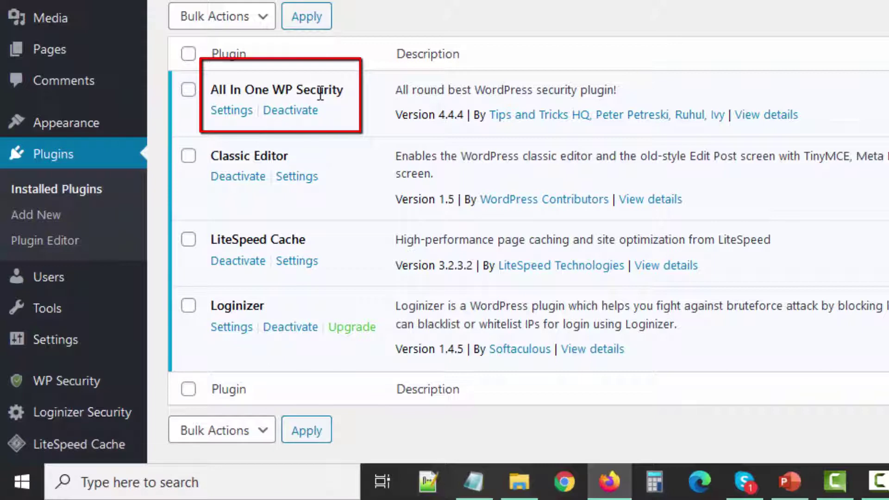
mouse_move(58, 389)
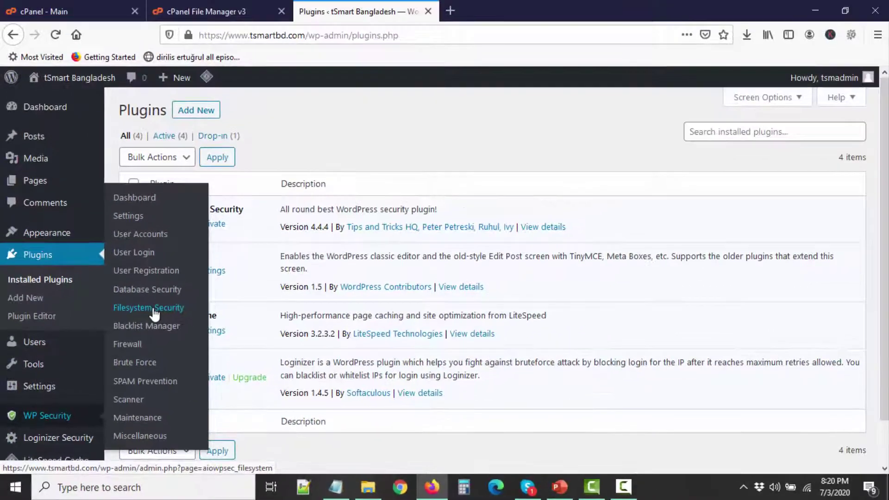
click(217, 236)
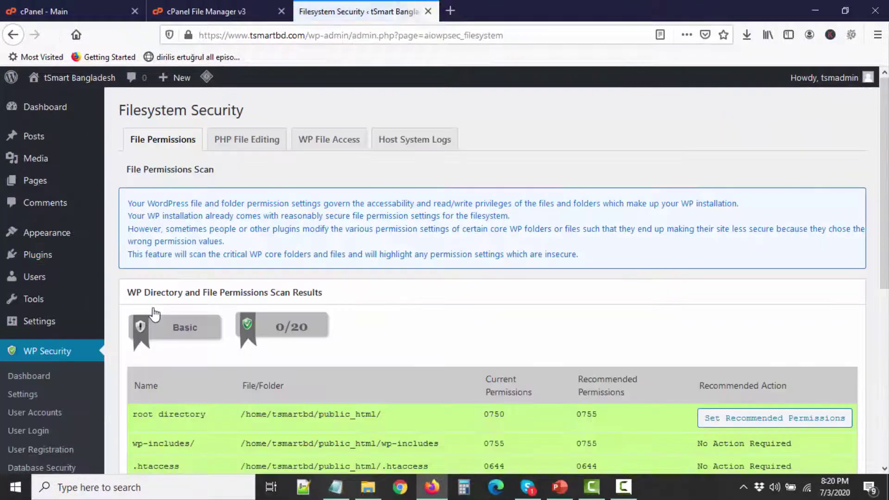
- Apply the recommended permissions to wp-config.php (0640) and the public_html root directory (0755), and review the permissions scan results
scroll(253, 329, down, 4)
scroll(254, 329, down, 2)
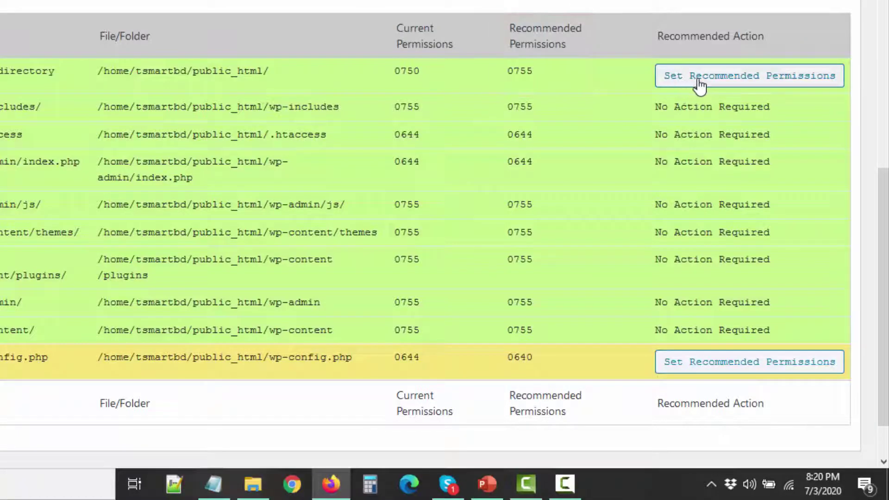
click(750, 83)
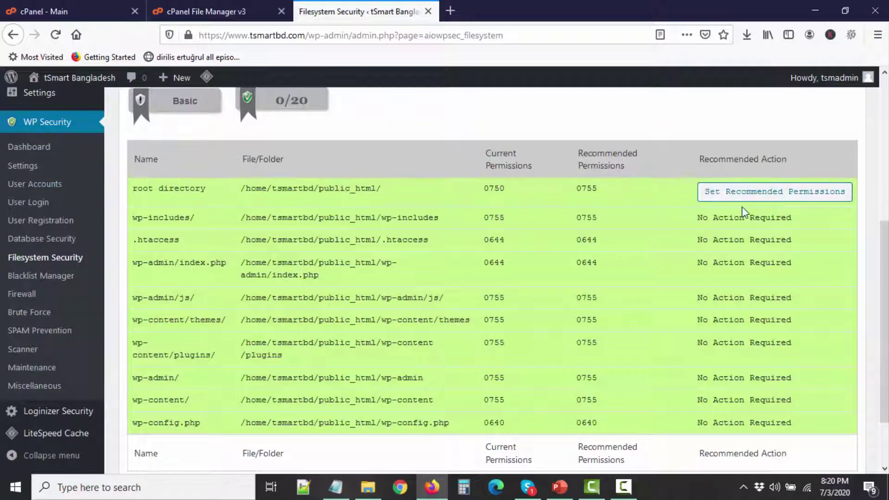
click(746, 199)
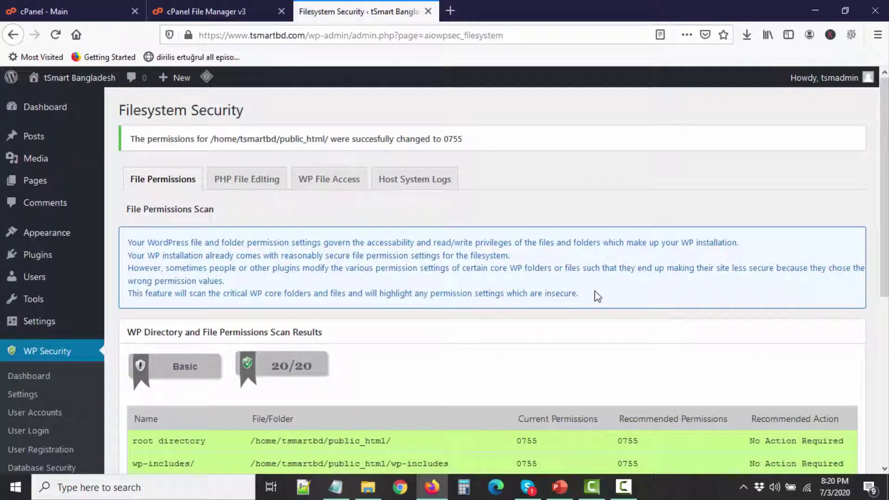
scroll(598, 296, down, 5)
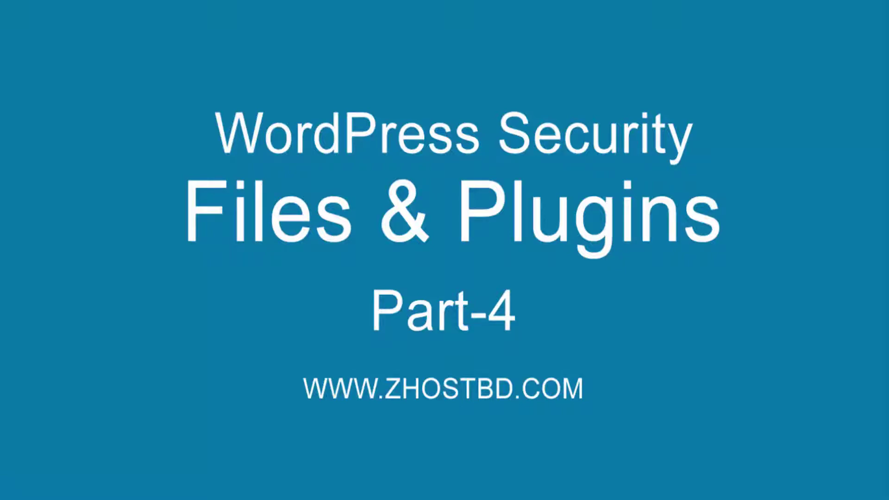
key(Right)
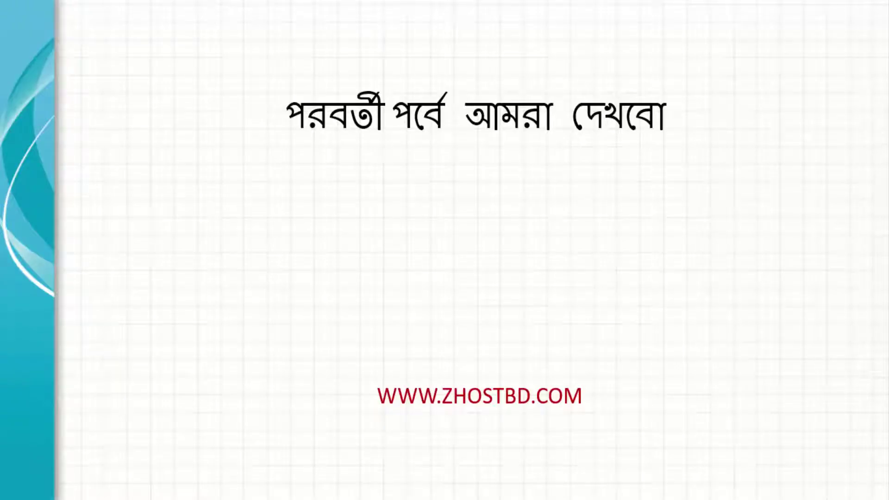
key(Right)
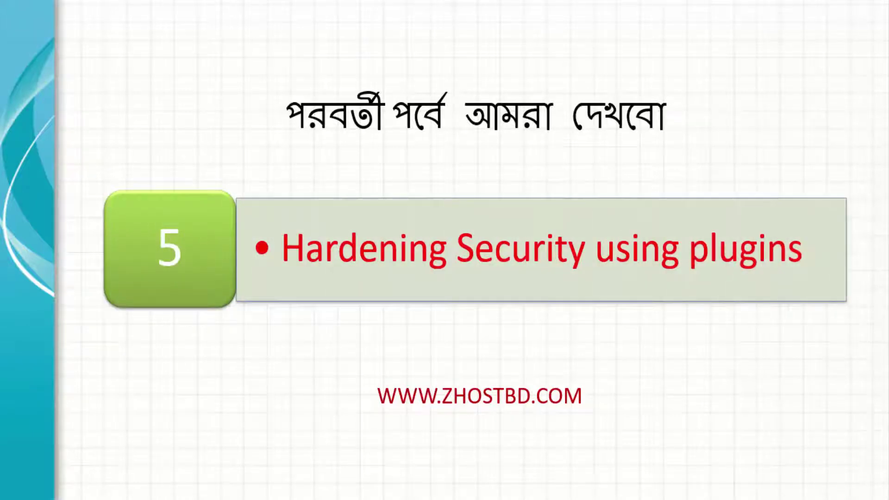